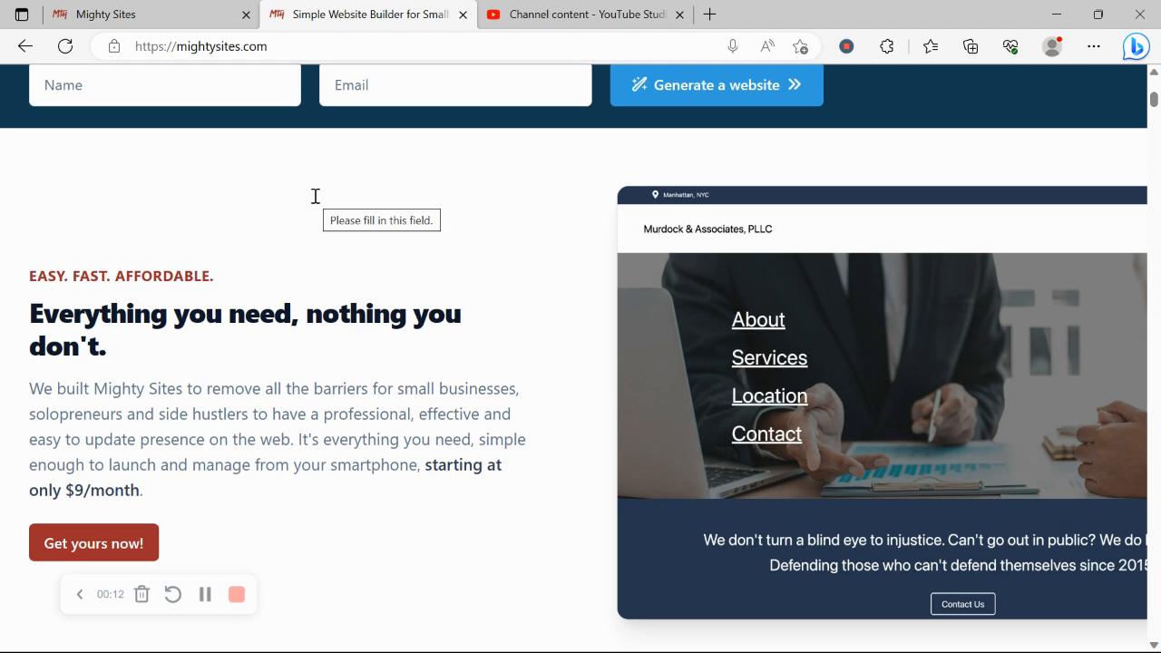
# Scroll through the Mighty Sites landing page, reading the 'Instant templates for hundreds of markets' heading.
pyautogui.scroll(-1, 316, 196)
pyautogui.scroll(-1, 316, 202)
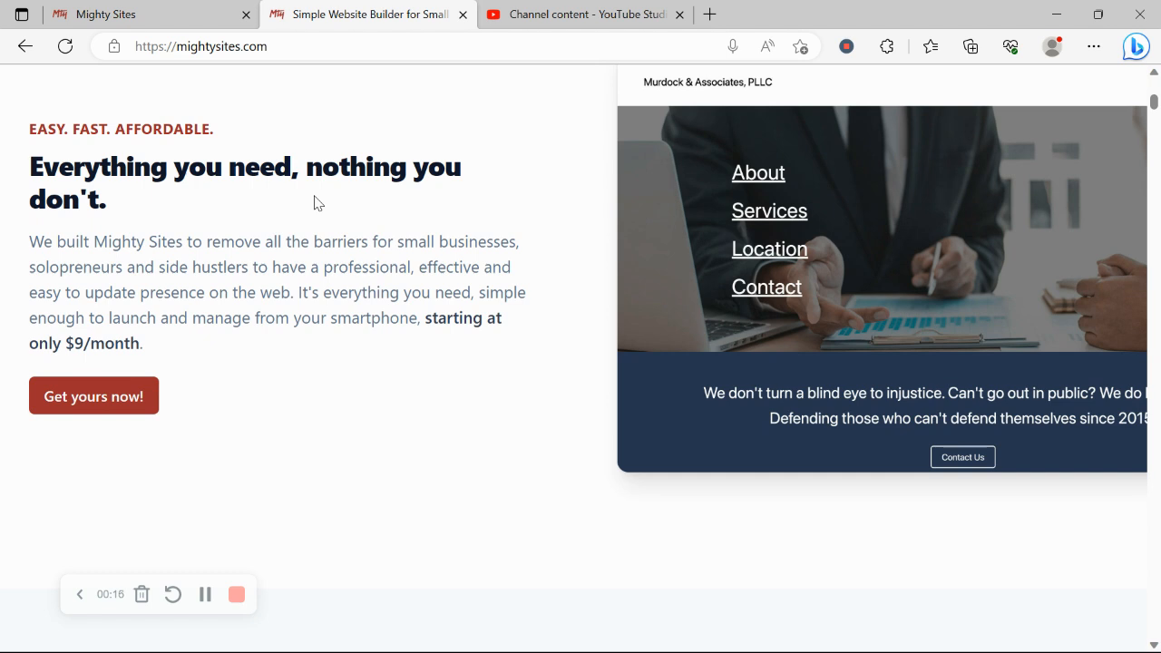
pyautogui.scroll(-1, 316, 203)
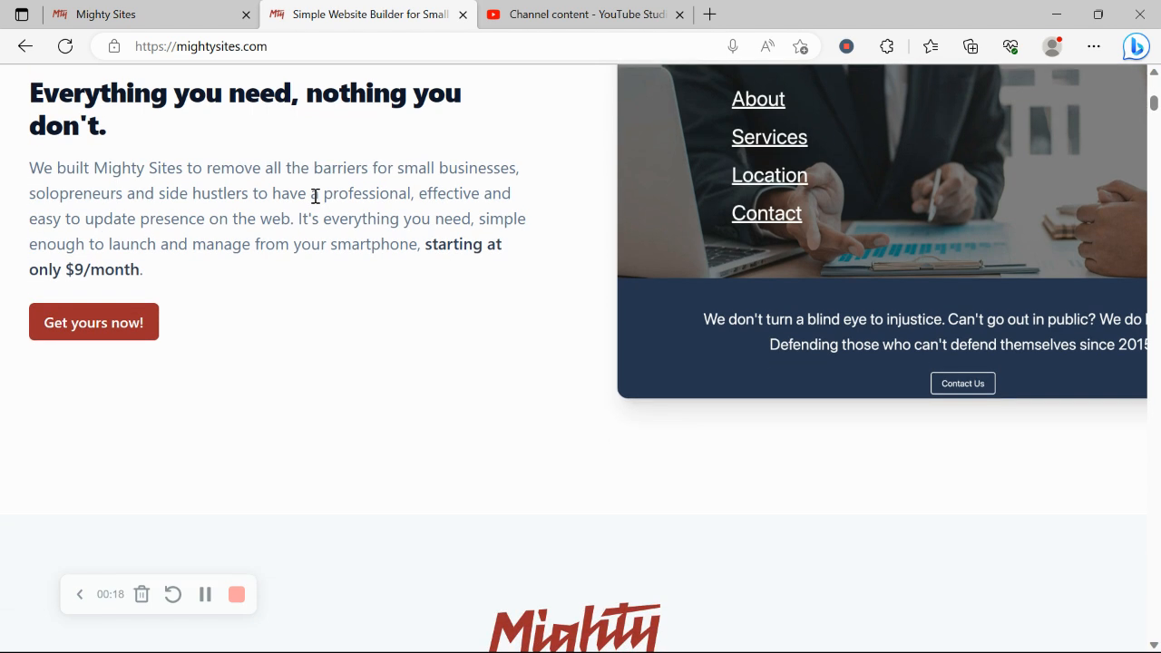
pyautogui.scroll(-1, 316, 196)
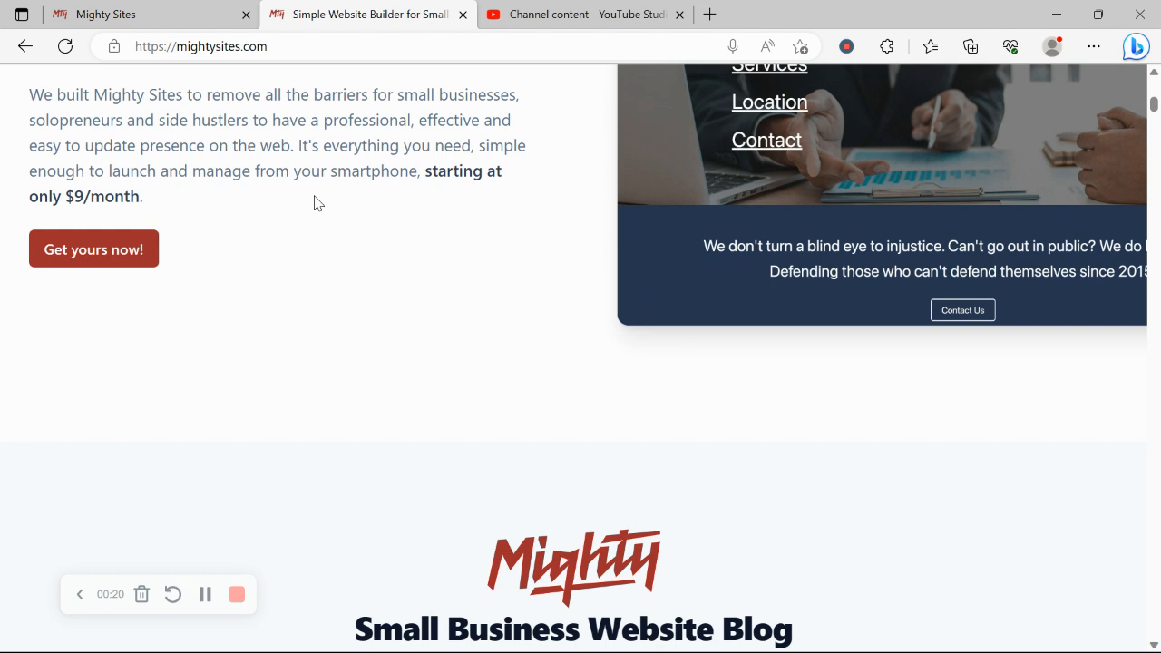
pyautogui.scroll(-1, 316, 202)
pyautogui.scroll(1, 315, 202)
pyautogui.scroll(-3, 316, 202)
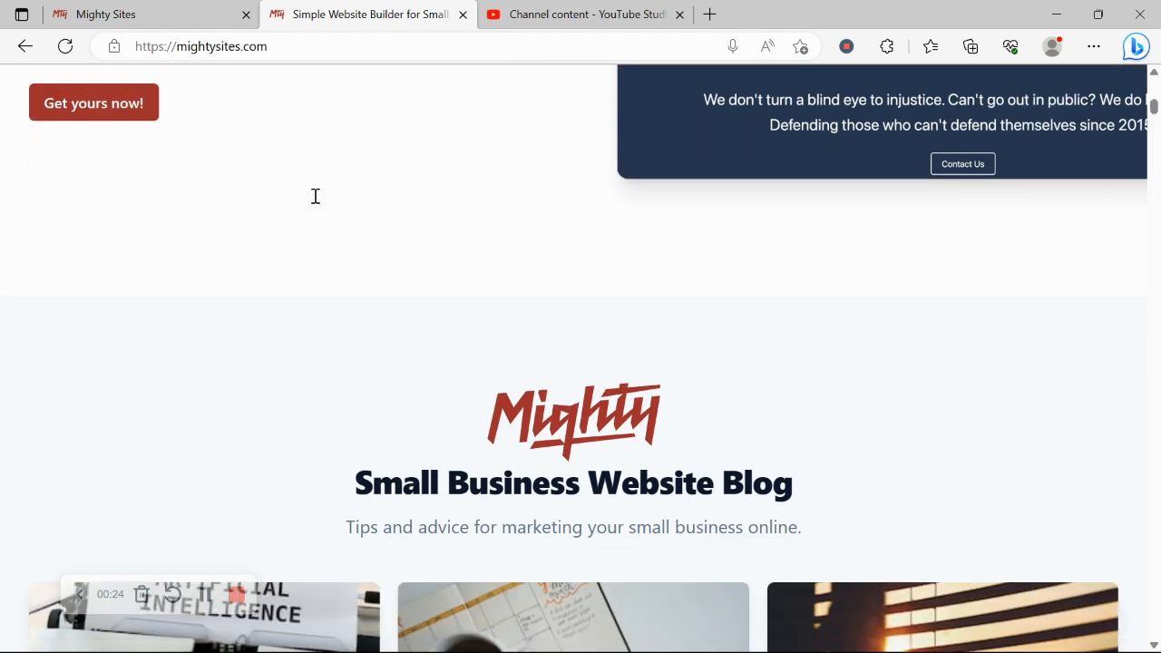
pyautogui.scroll(-4, 315, 202)
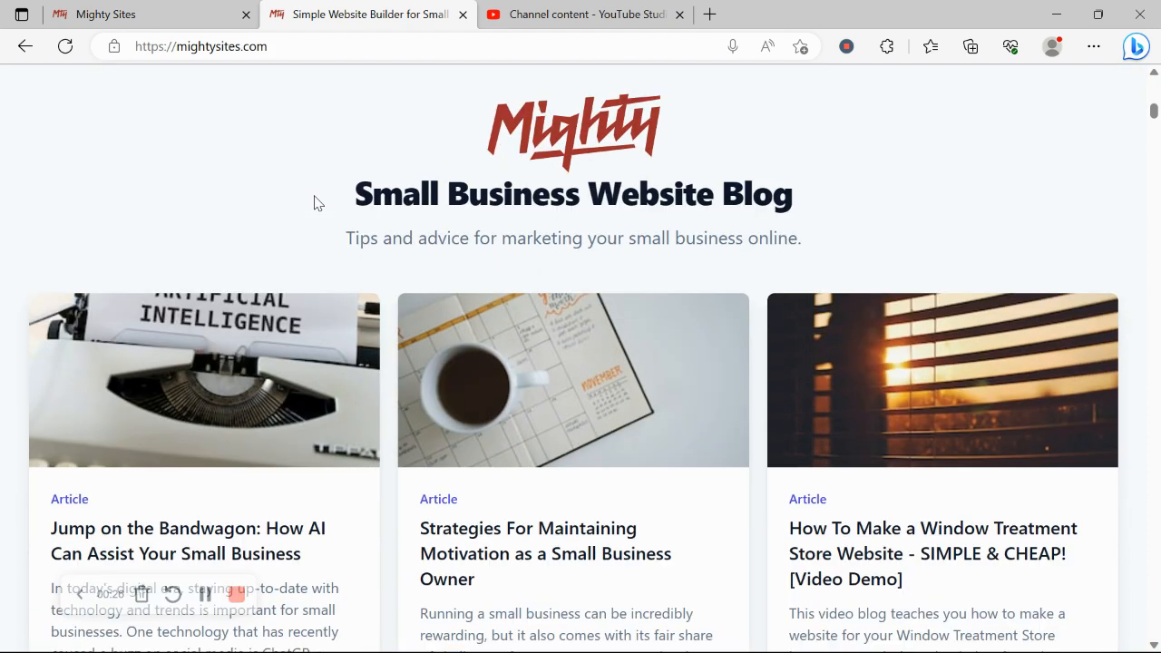
pyautogui.scroll(-5, 316, 202)
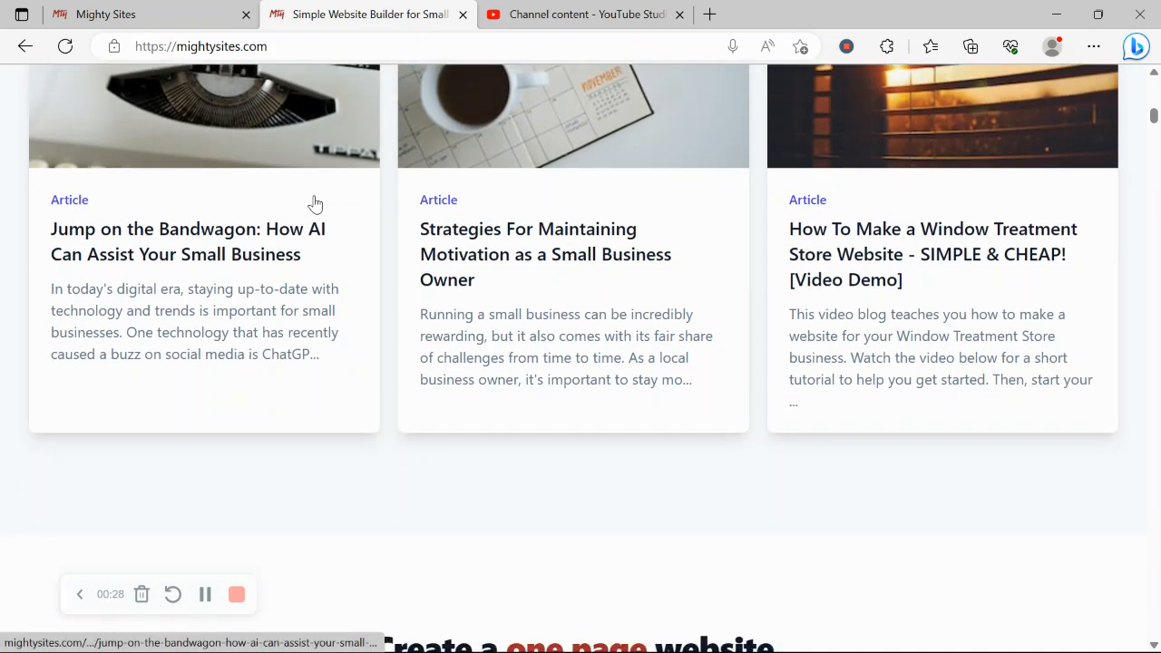
pyautogui.scroll(-3, 315, 202)
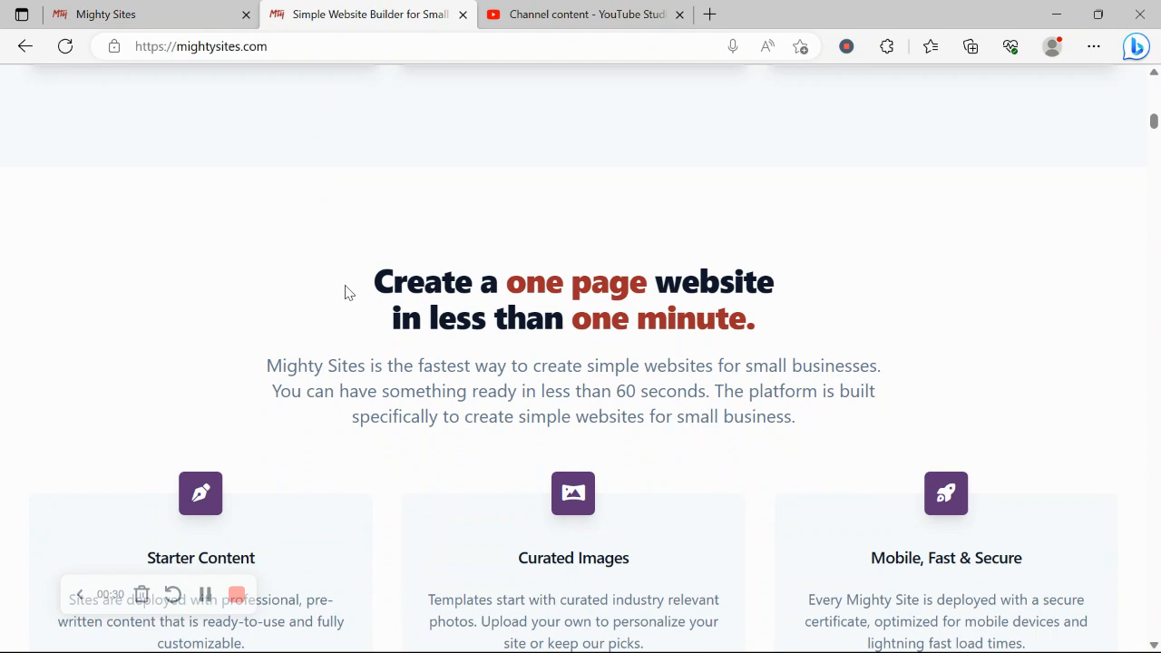
pyautogui.moveTo(347, 282); pyautogui.dragTo(851, 324)
pyautogui.click(507, 382)
pyautogui.scroll(-5, 507, 382)
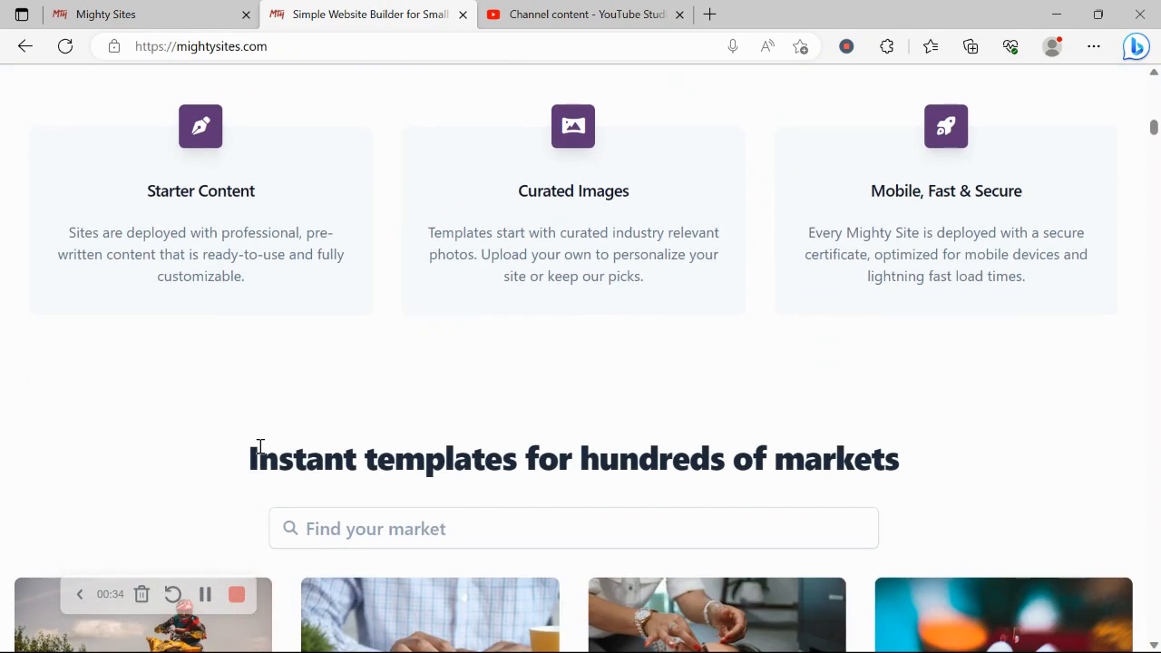
pyautogui.moveTo(247, 458); pyautogui.dragTo(986, 474)
pyautogui.click(426, 348)
# Go to the site-creation template gallery and place the cursor in the market search box.
pyautogui.click(166, 11)
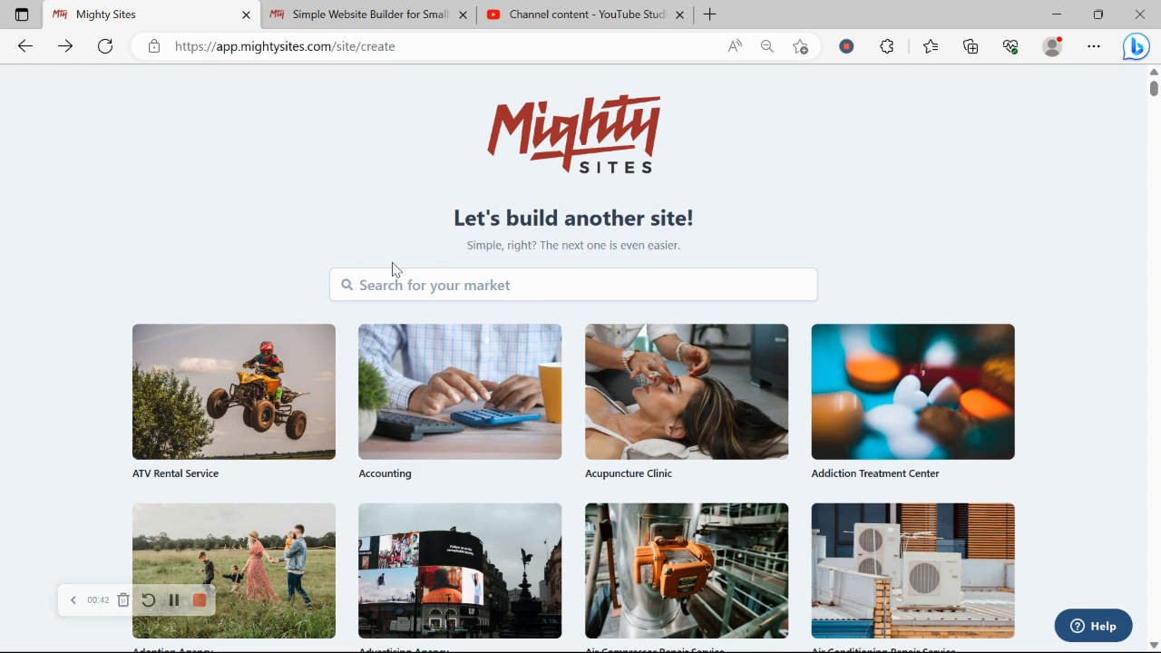
pyautogui.scroll(-4, 421, 278)
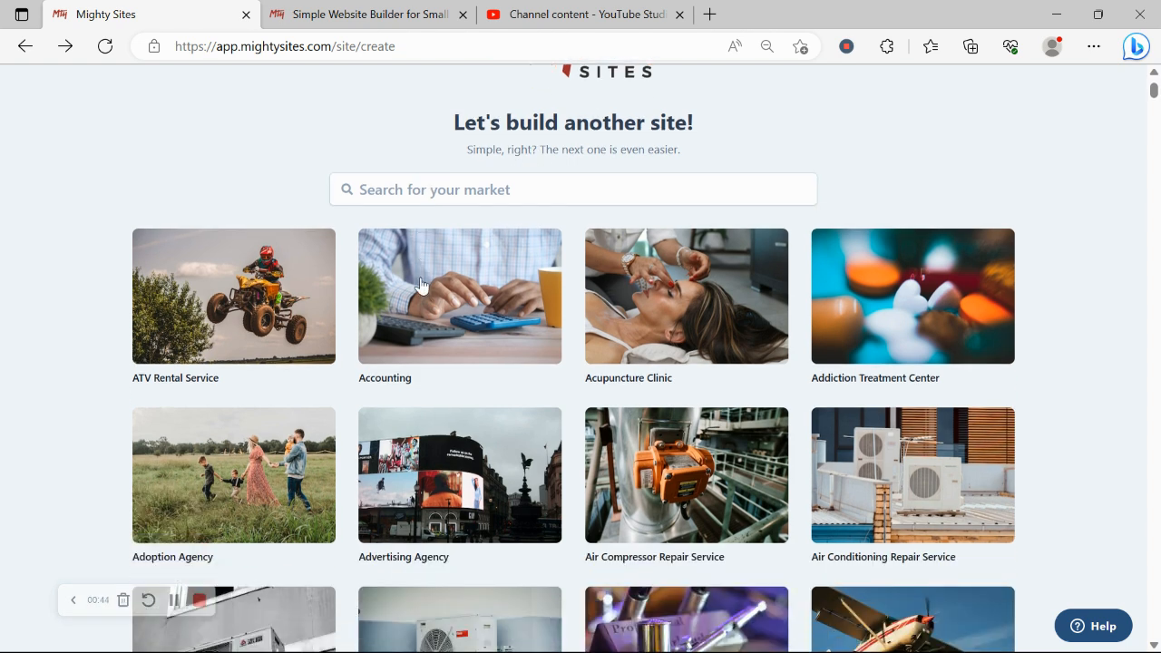
pyautogui.scroll(-3, 420, 285)
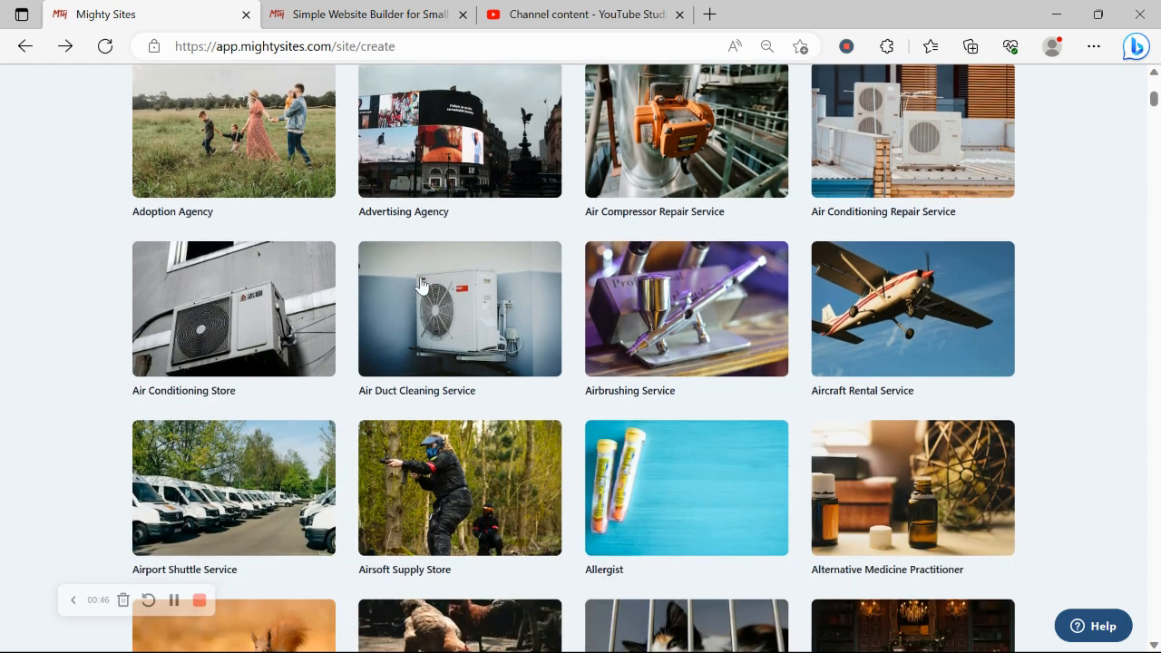
pyautogui.scroll(7, 421, 285)
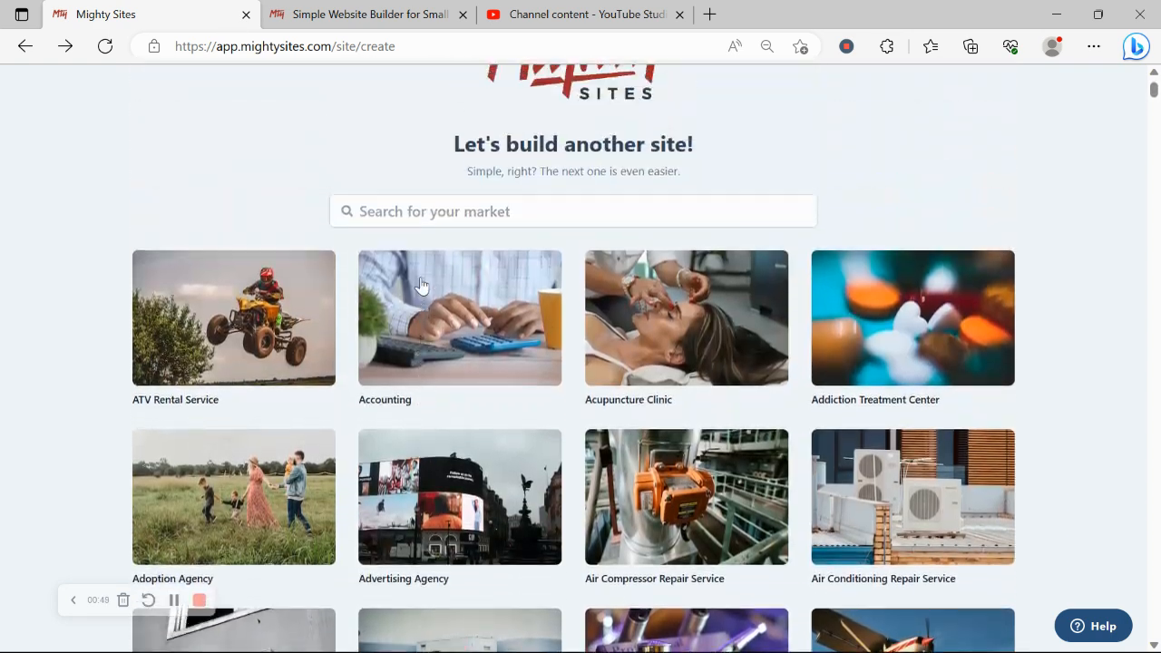
pyautogui.scroll(1, 420, 285)
pyautogui.click(477, 282)
# Search markets for 'tuxed', pick the Tuxedo Shop template, and enter the tuxedo supplies company name.
pyautogui.write('tuxed')
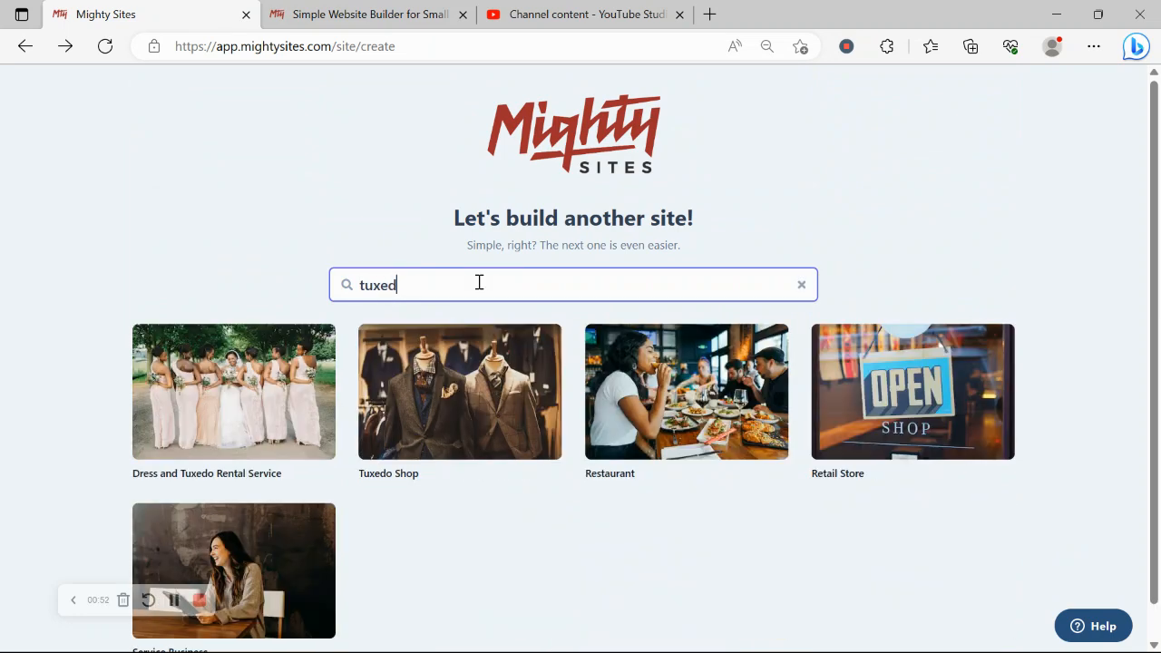
pyautogui.click(462, 443)
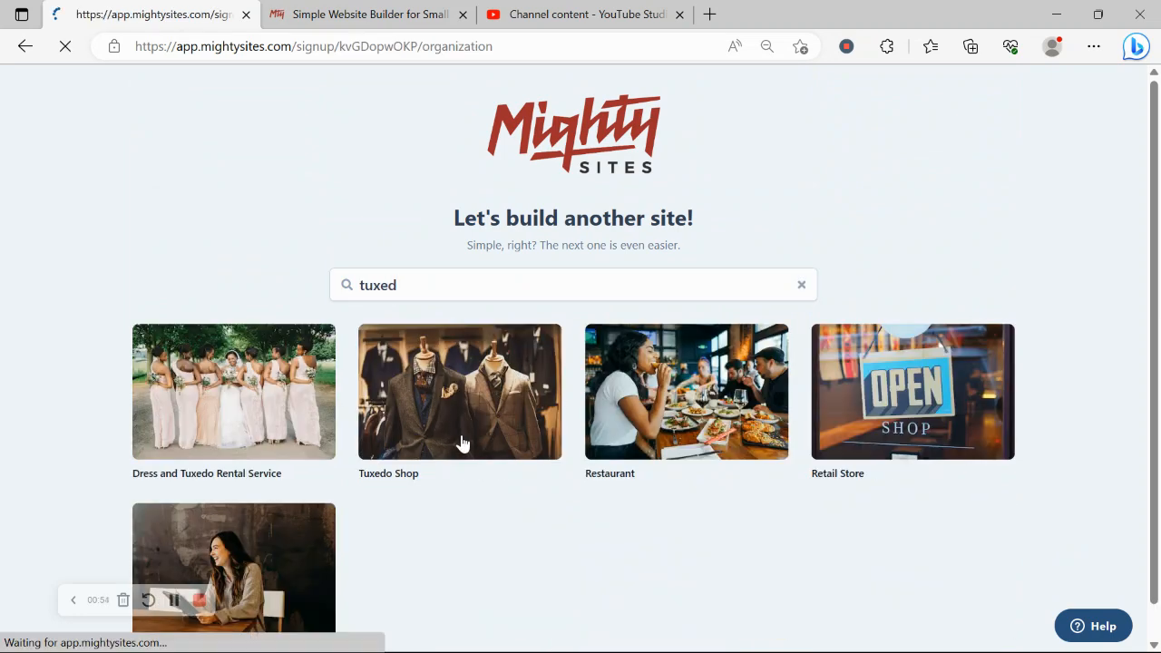
pyautogui.write('Ro')
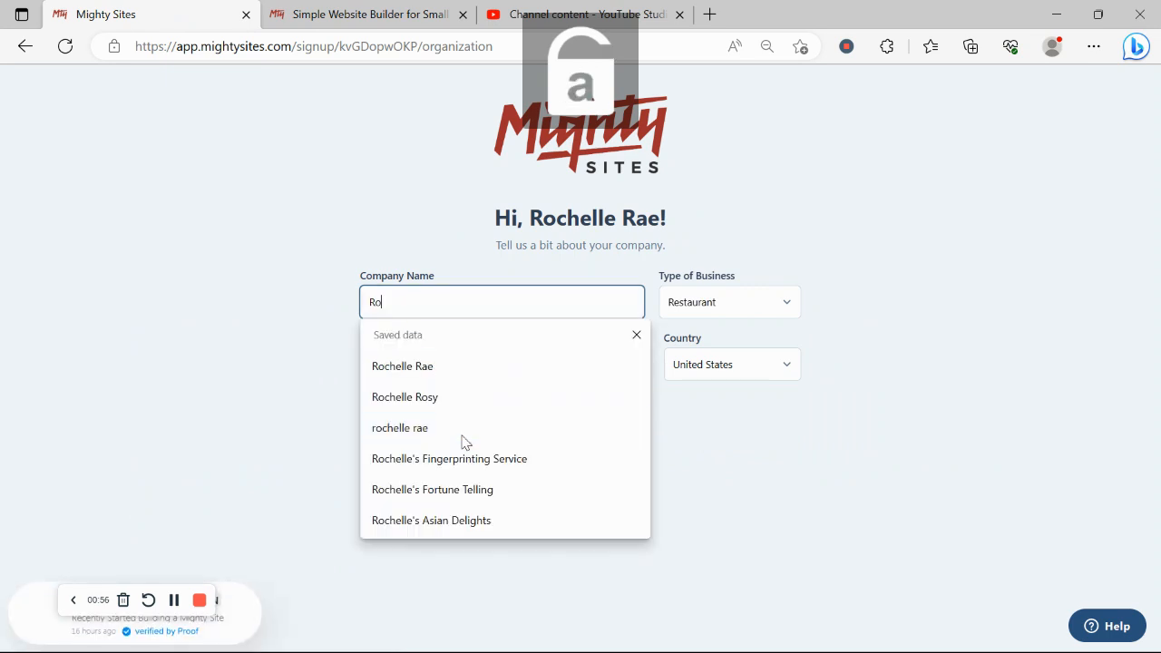
pyautogui.write('chelle')
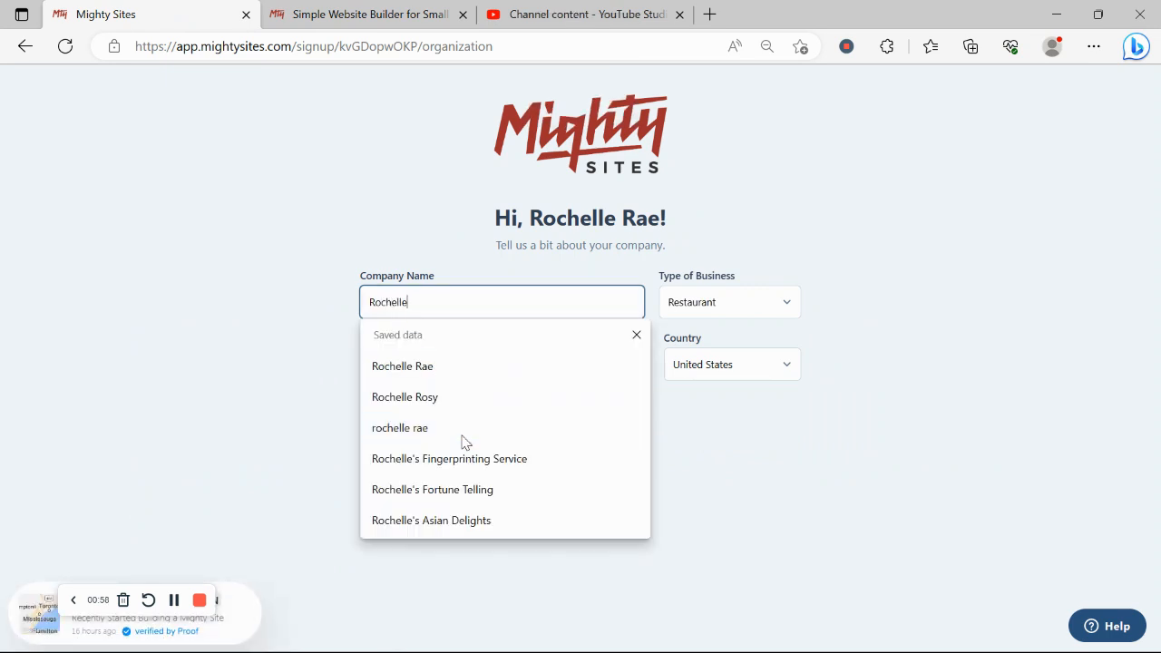
pyautogui.write("'s")
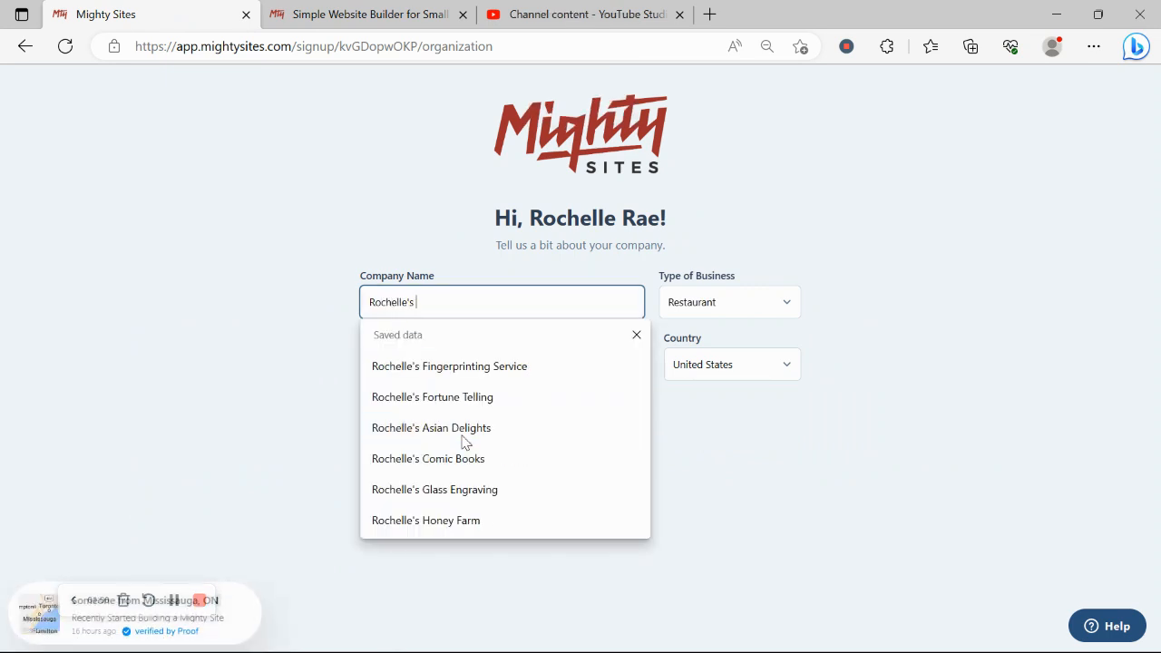
pyautogui.write(' TUX')
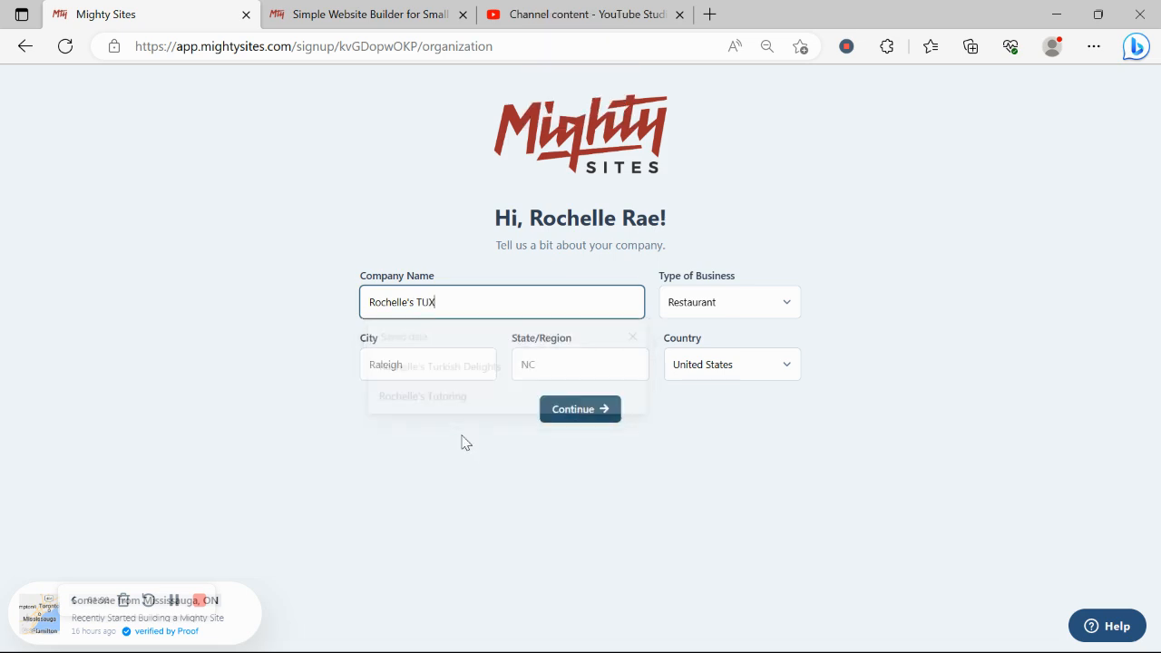
pyautogui.write('EDO')
pyautogui.press('BackSpace')
pyautogui.press('BackSpace')
pyautogui.press('BackSpace')
pyautogui.press('BackSpace')
pyautogui.press('BackSpace')
pyautogui.press('capslock')
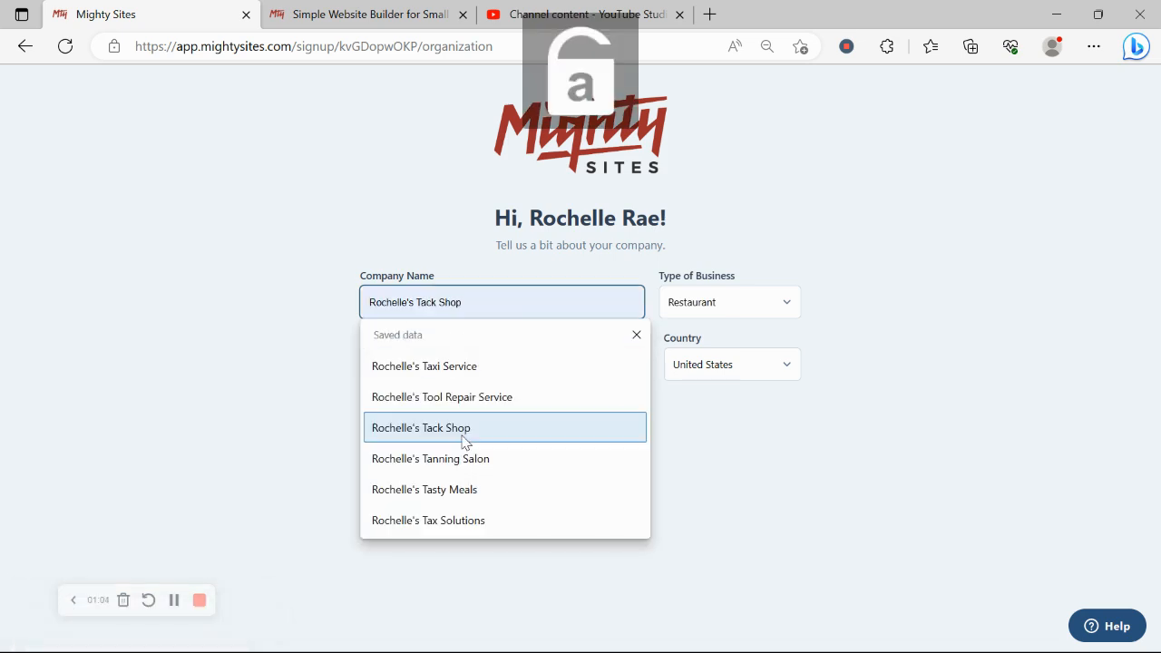
pyautogui.write('uxedo')
pyautogui.press('capslock')
pyautogui.write('S')
pyautogui.press('capslock')
pyautogui.write('upplis')
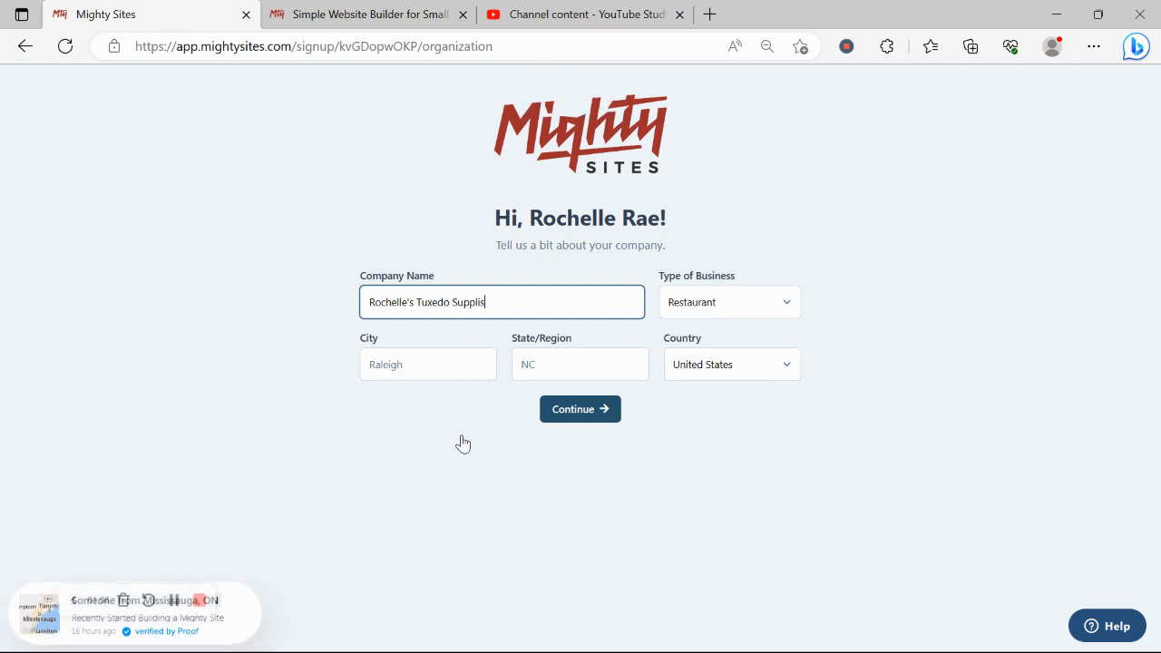
# Enter Denver as the company's city and Colorado as its state.
pyautogui.click(387, 379)
pyautogui.press('capslock')
pyautogui.write('D')
pyautogui.press('capslock')
pyautogui.write('enver')
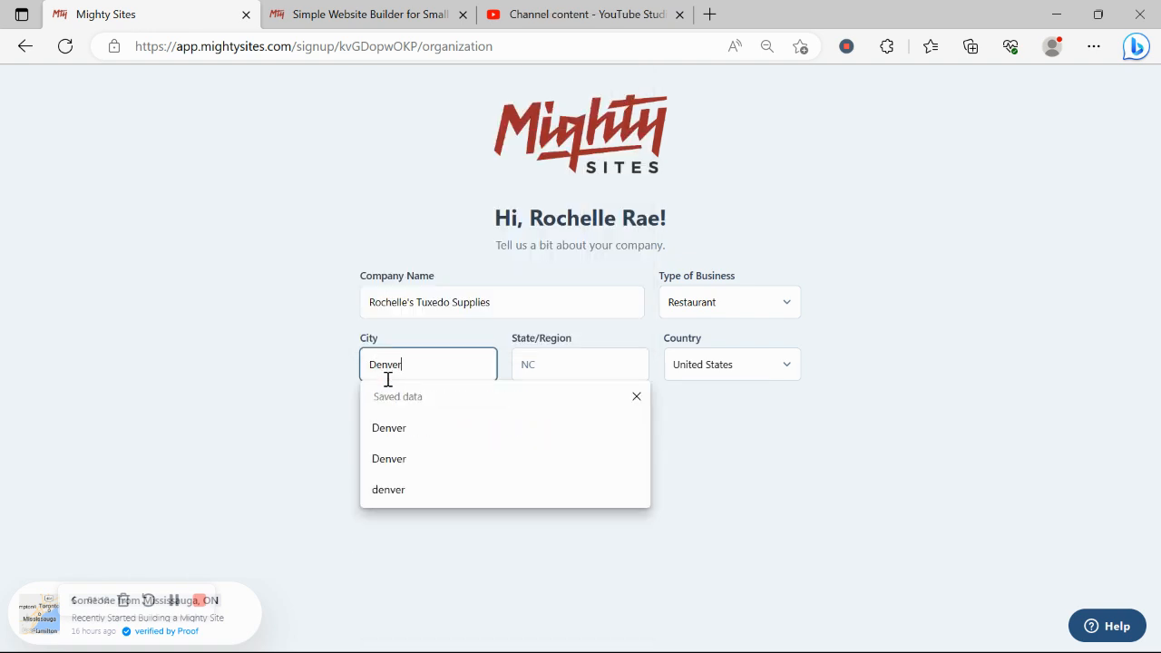
pyautogui.click(588, 378)
pyautogui.press('capslock')
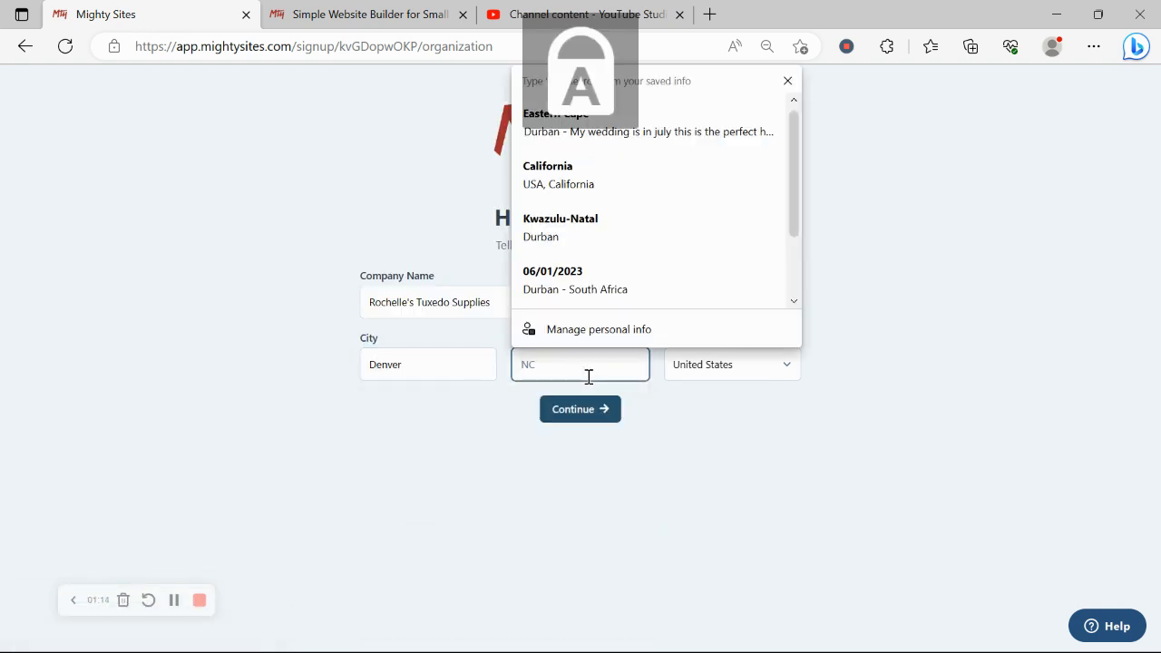
pyautogui.write('JC')
pyautogui.press('BackSpace')
pyautogui.press('BackSpace')
pyautogui.write('V')
pyautogui.press('capslock')
pyautogui.press('BackSpace')
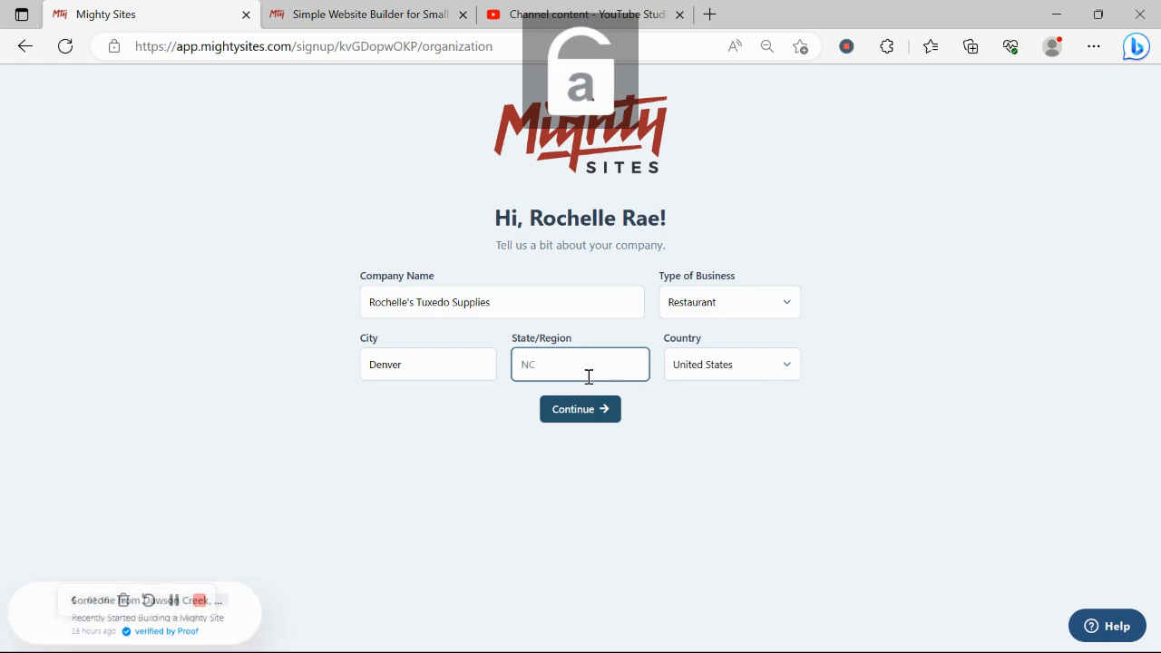
pyautogui.press('capslock')
pyautogui.write('C')
pyautogui.press('capslock')
pyautogui.write('olora')
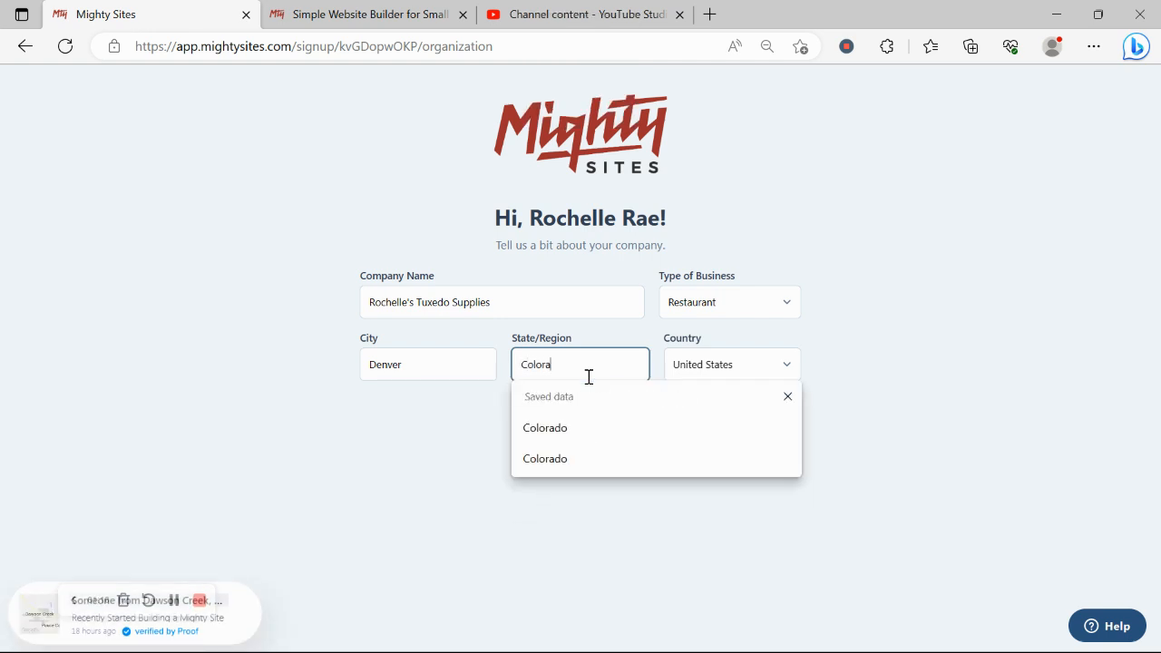
pyautogui.write('do')
# Choose Retail as the business type and submit the details to build the site.
pyautogui.click(722, 295)
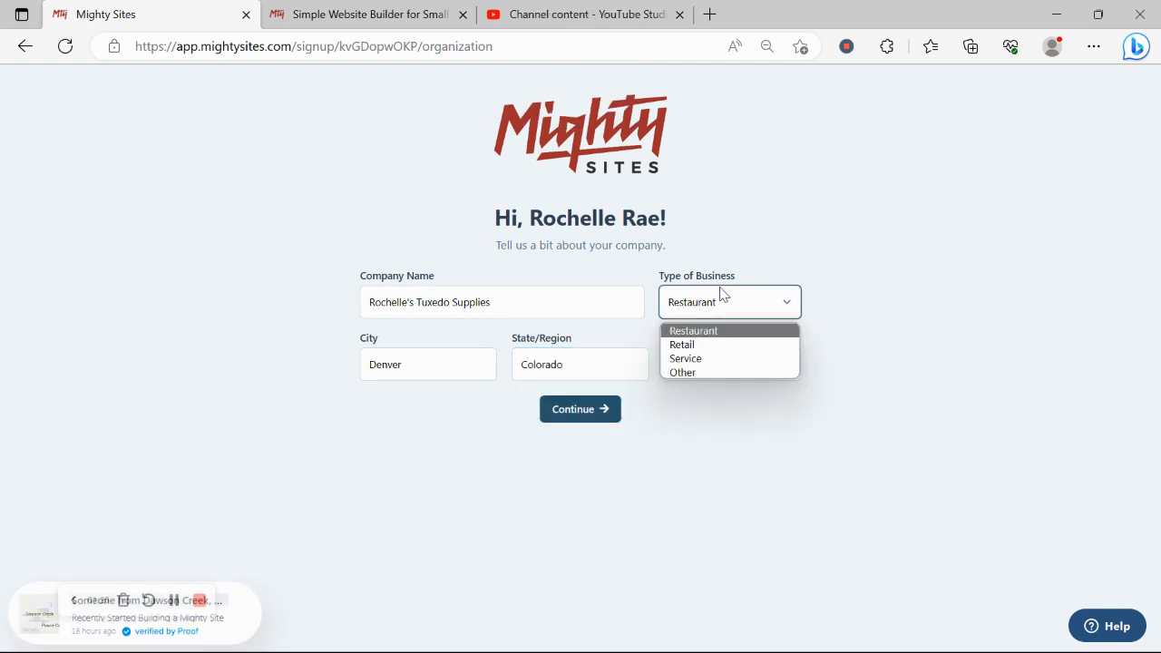
pyautogui.click(743, 344)
pyautogui.click(594, 423)
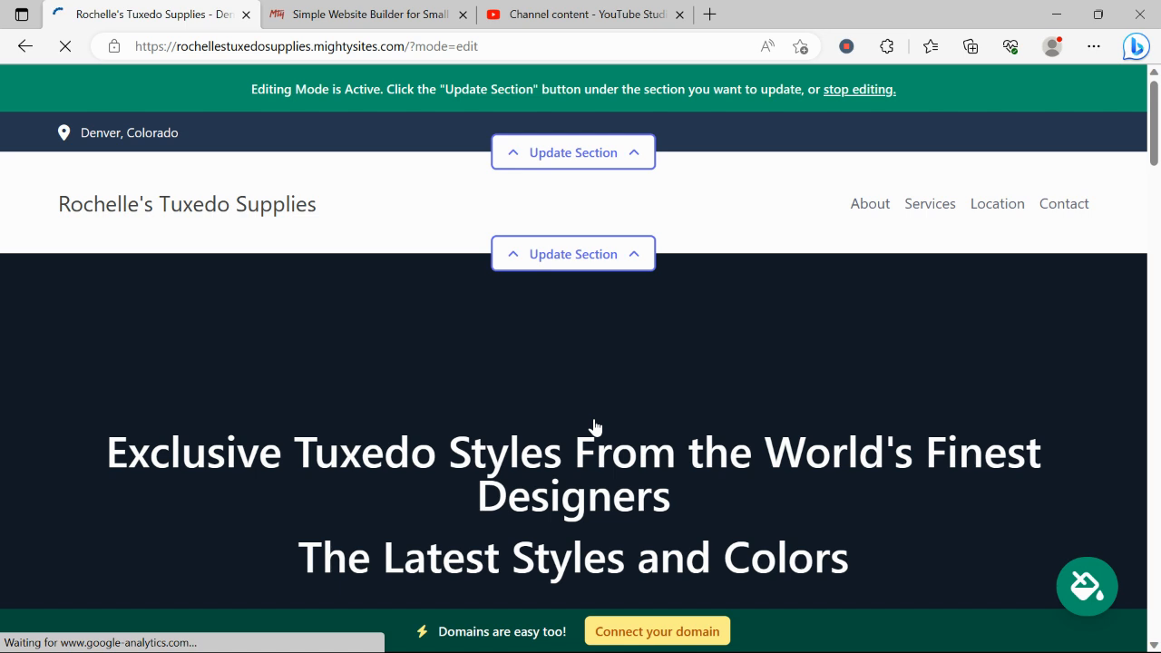
# Scroll down through the About Us, Services and Denver location sections, then back to the top.
pyautogui.scroll(-2, 595, 426)
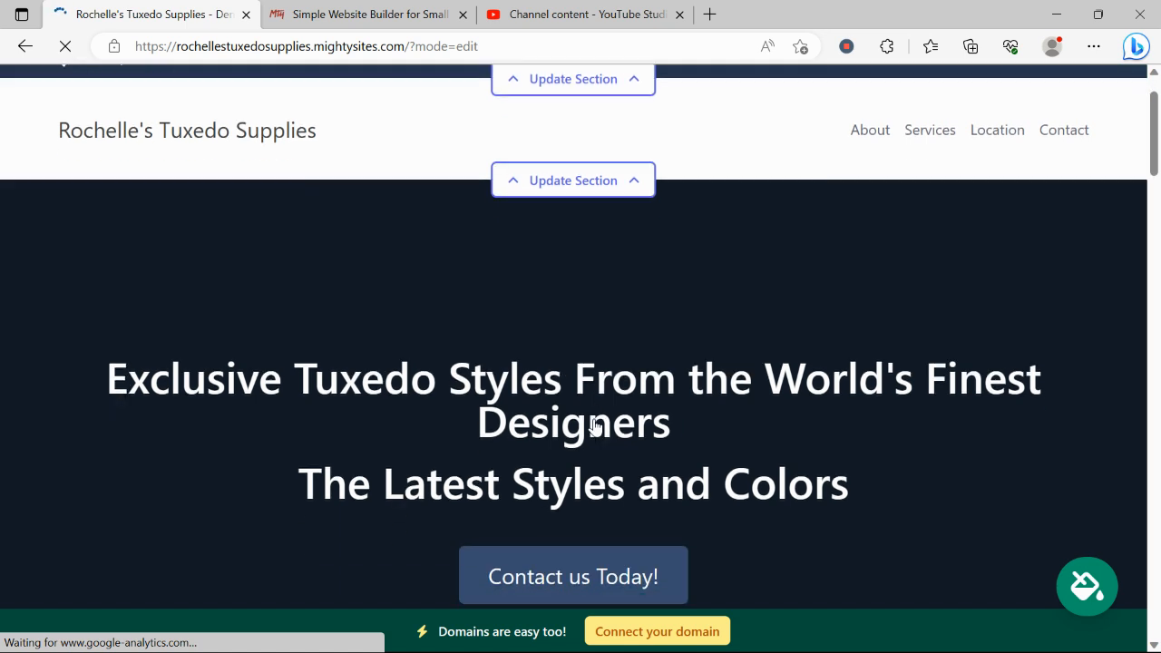
pyautogui.moveTo(80, 301); pyautogui.dragTo(892, 407)
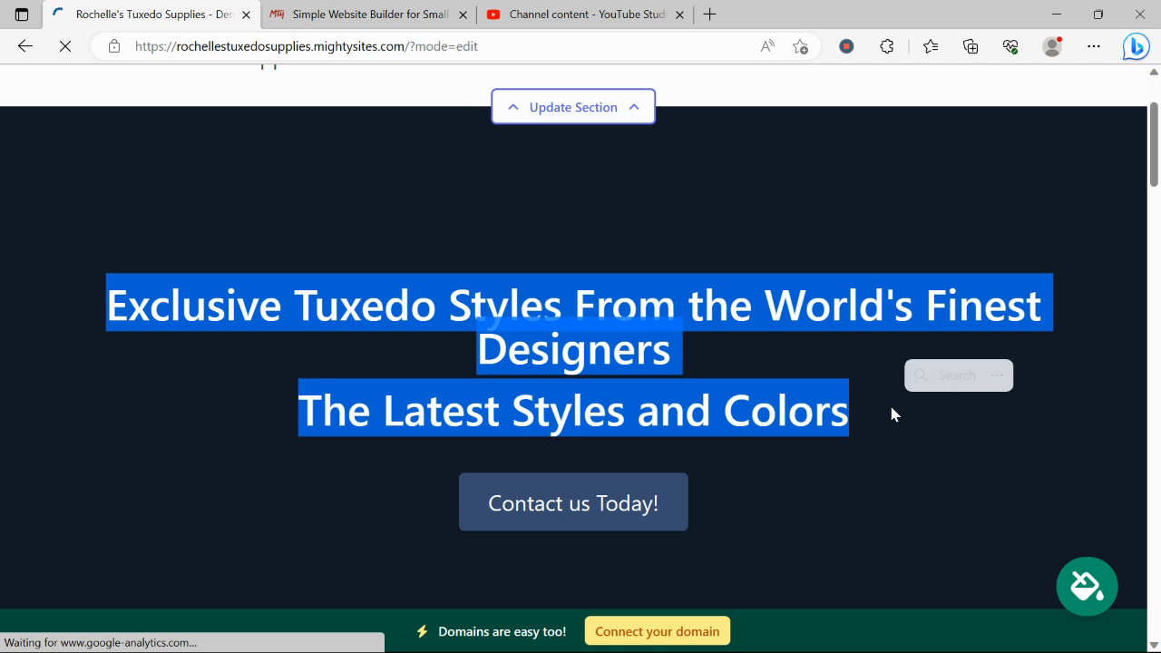
pyautogui.click(733, 400)
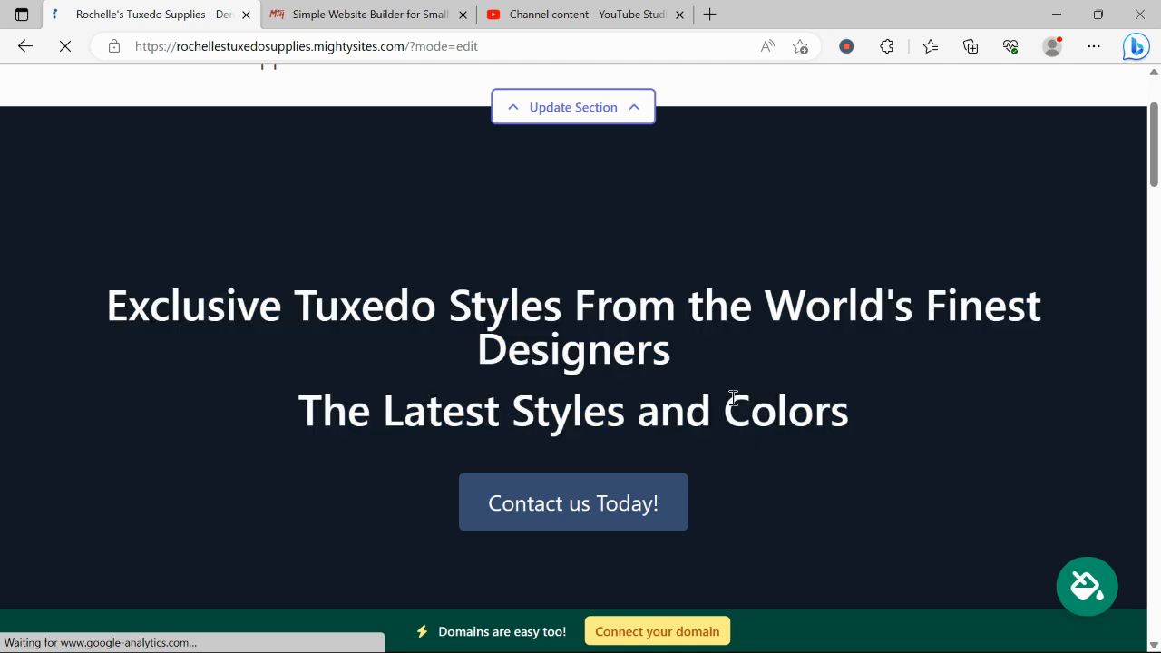
pyautogui.scroll(1, 733, 398)
pyautogui.scroll(-3, 733, 399)
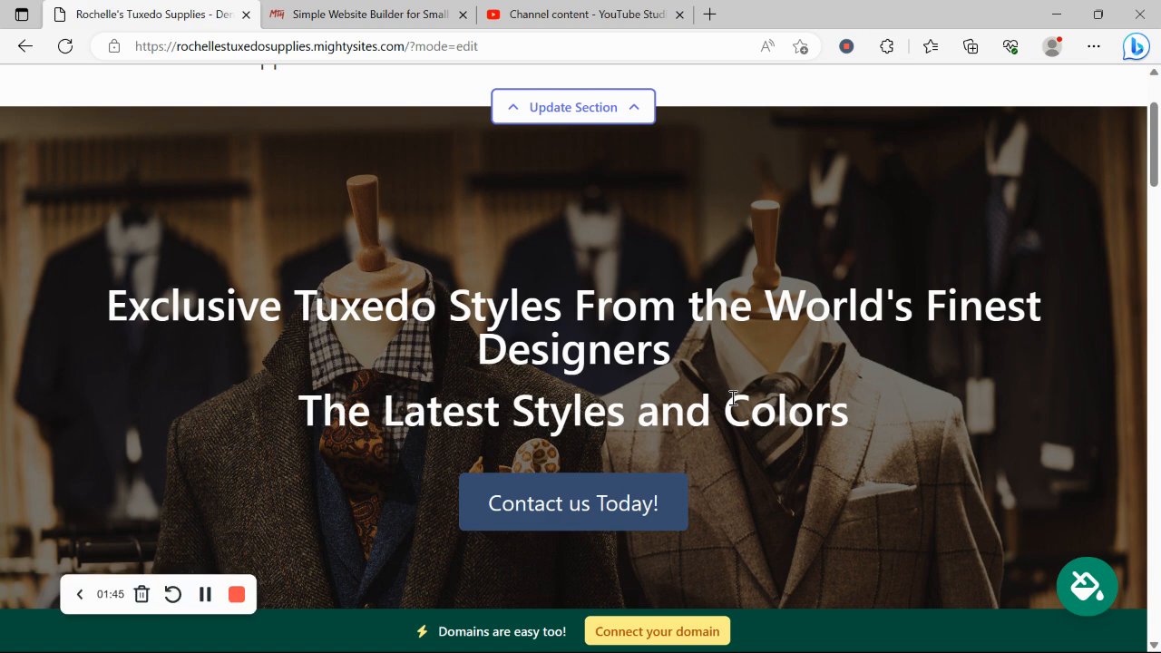
pyautogui.scroll(-4, 732, 400)
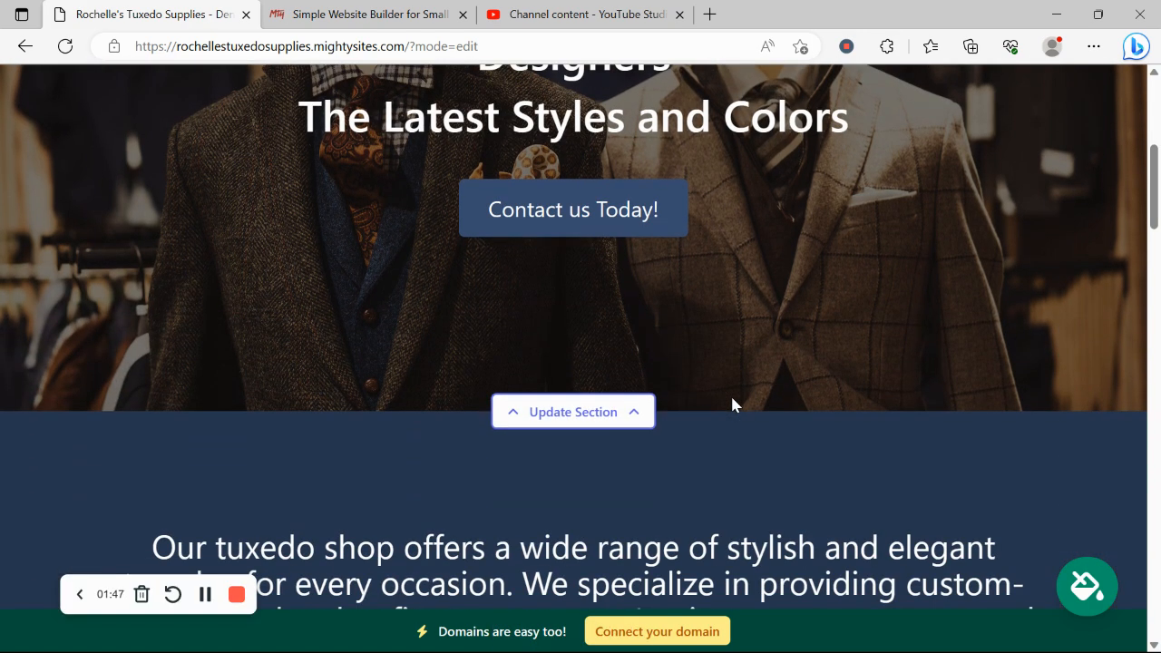
pyautogui.scroll(-5, 732, 399)
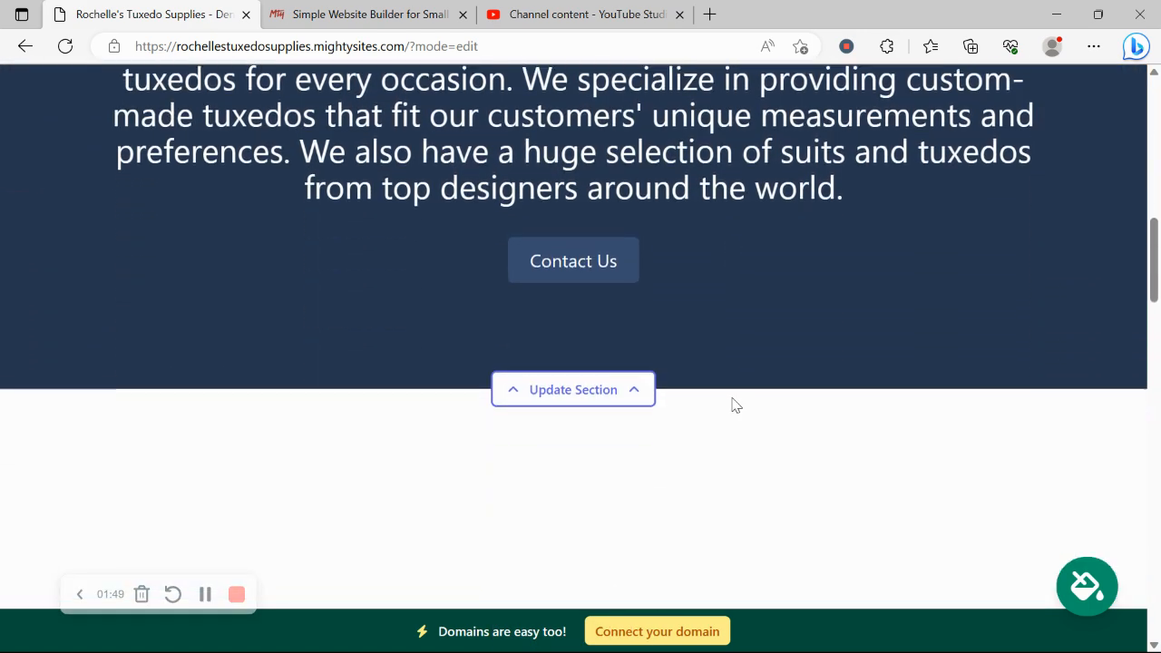
pyautogui.scroll(-3, 734, 405)
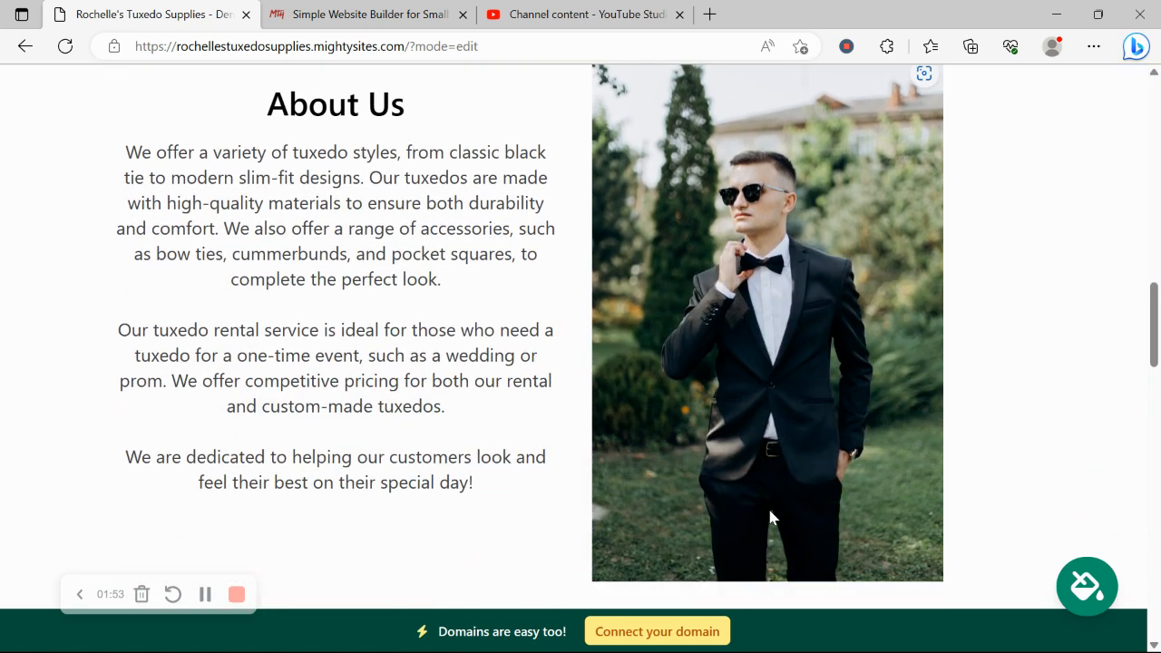
pyautogui.scroll(1, 770, 518)
pyautogui.scroll(-2, 770, 518)
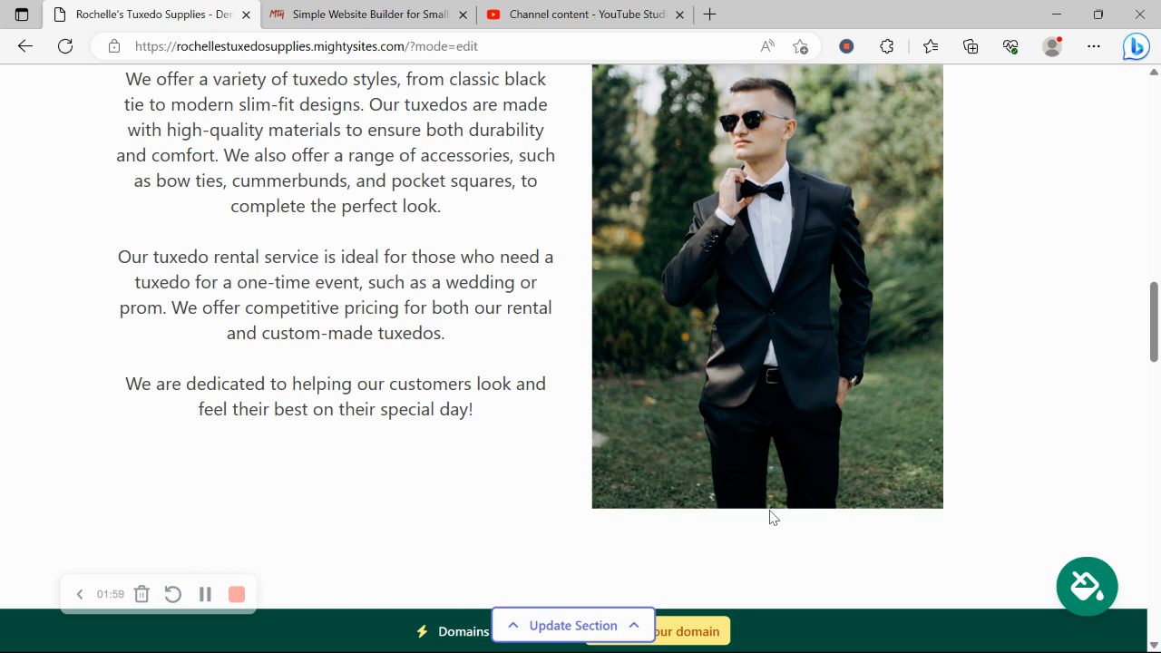
pyautogui.scroll(-6, 769, 517)
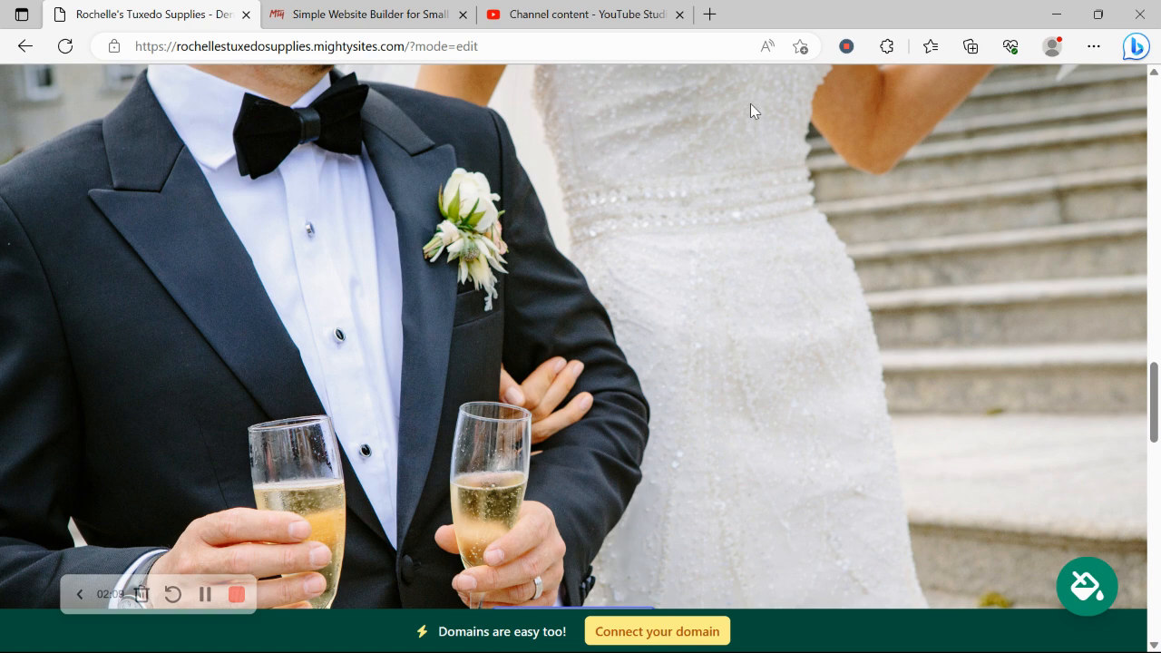
pyautogui.scroll(-2, 750, 112)
pyautogui.scroll(-3, 751, 111)
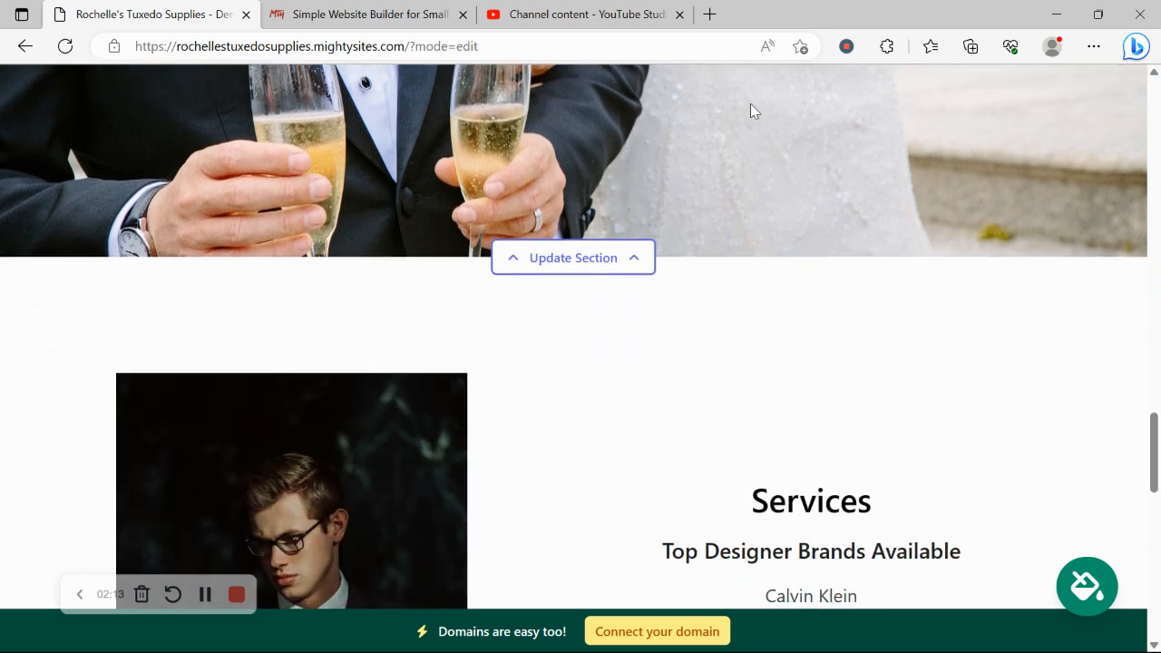
pyautogui.scroll(-4, 750, 110)
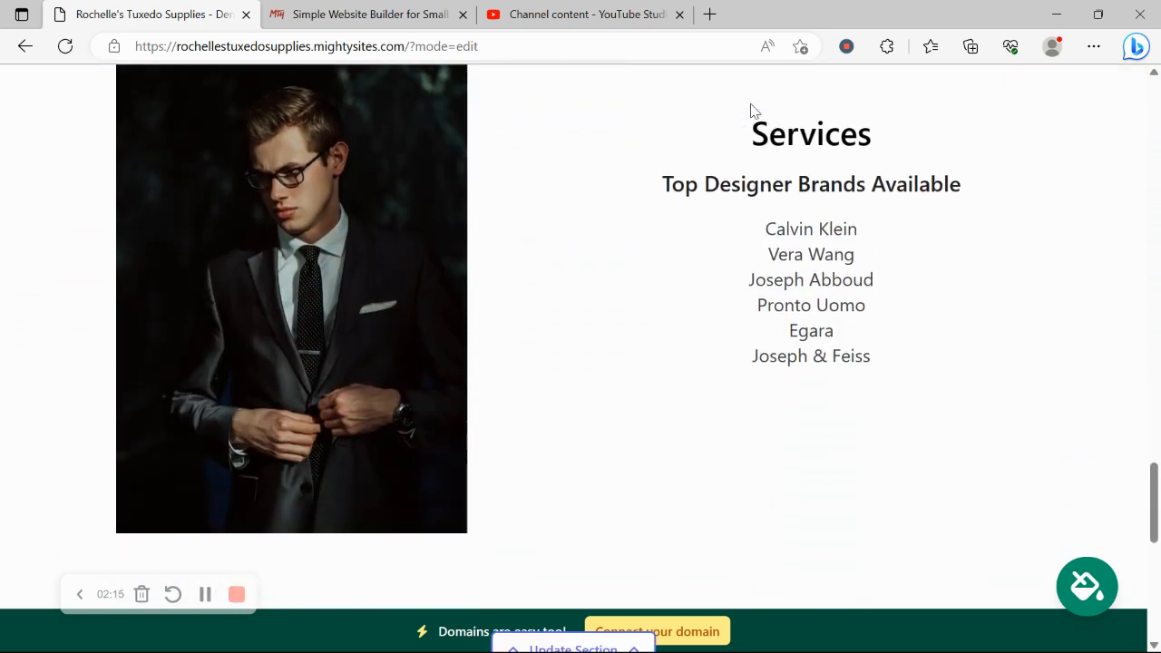
pyautogui.scroll(-7, 750, 111)
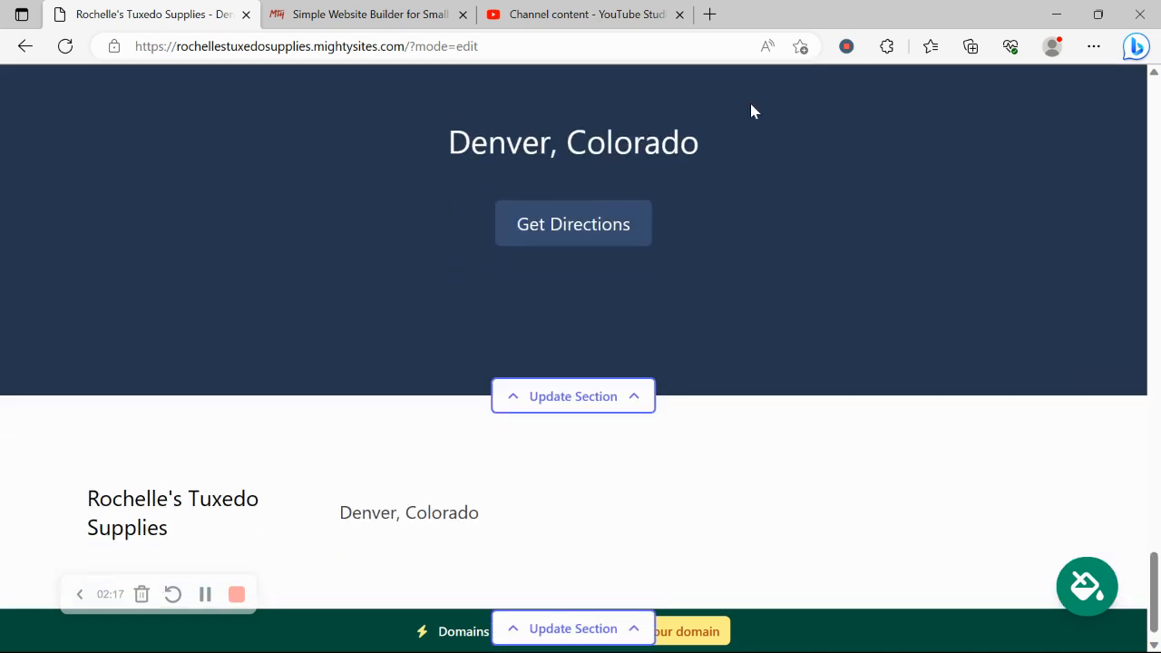
pyautogui.scroll(7, 752, 107)
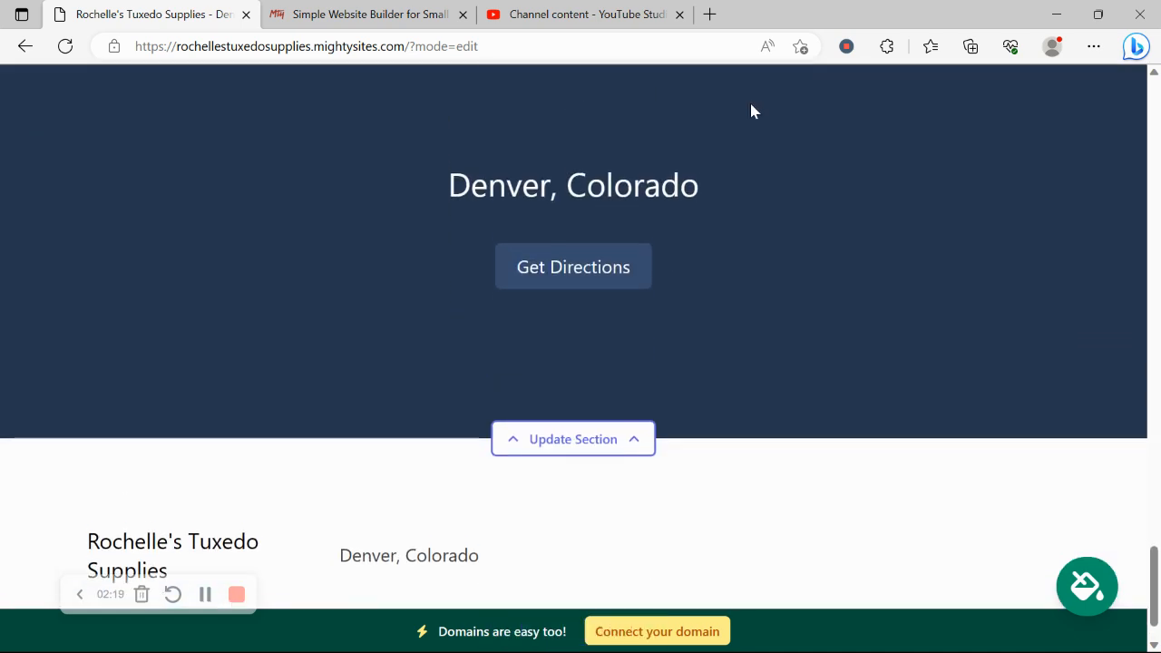
pyautogui.scroll(5, 751, 105)
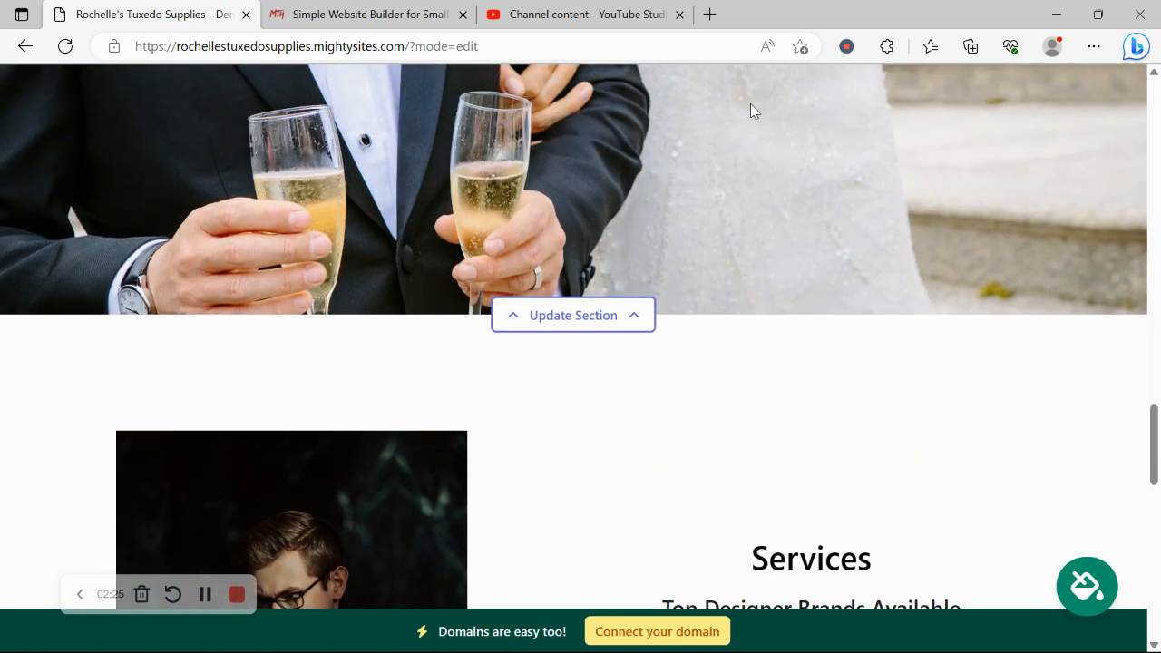
pyautogui.scroll(8, 691, 255)
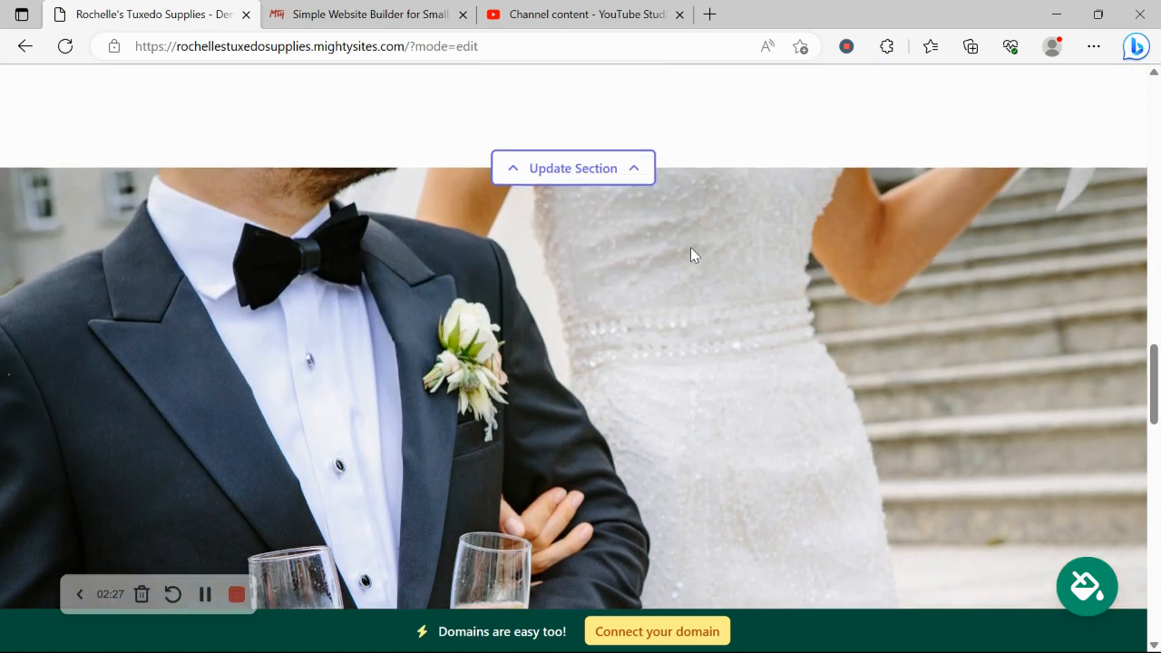
pyautogui.scroll(6, 694, 255)
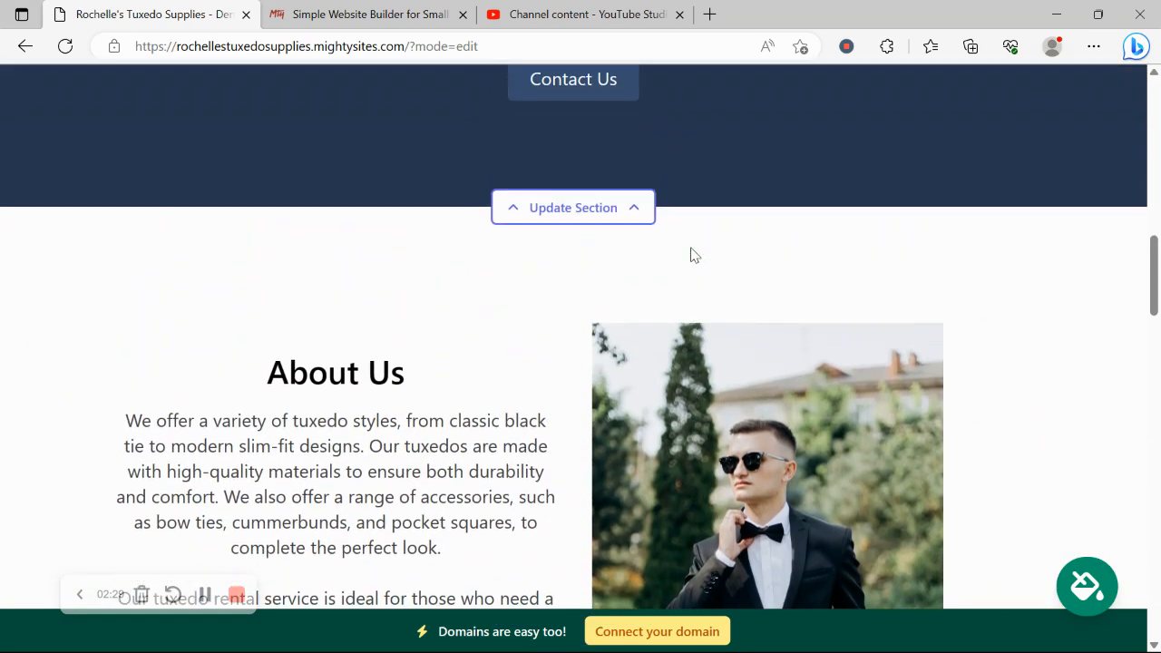
pyautogui.scroll(10, 692, 254)
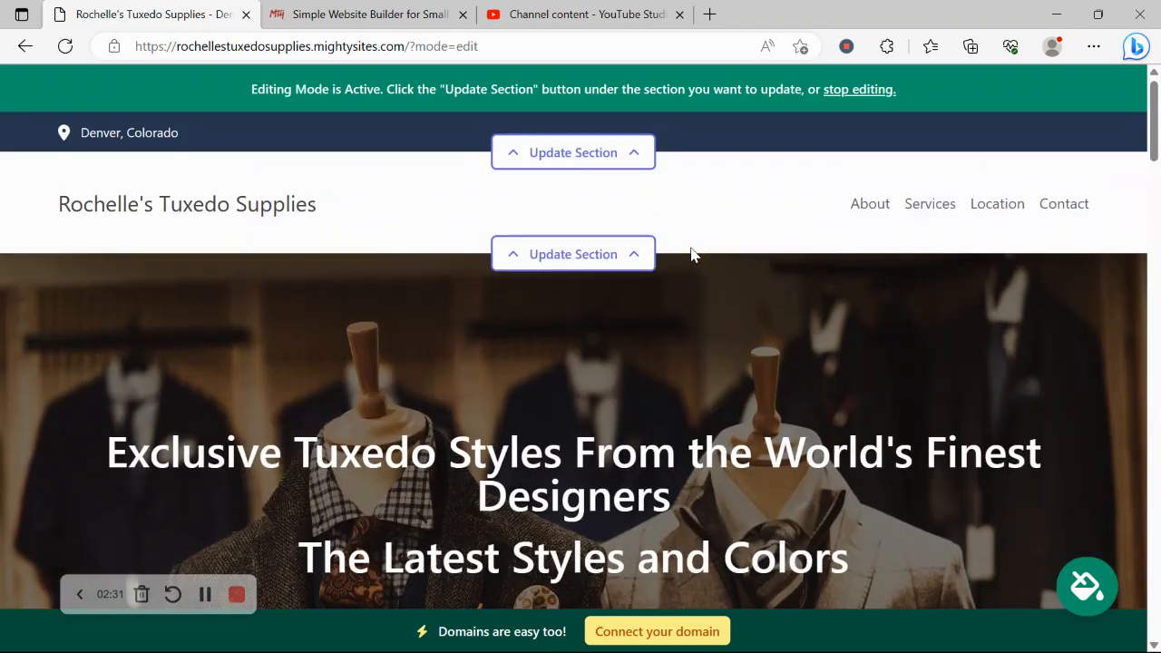
# In the top contact bar form, enter the organization email, show it on the site, and add the phone number.
pyautogui.click(596, 163)
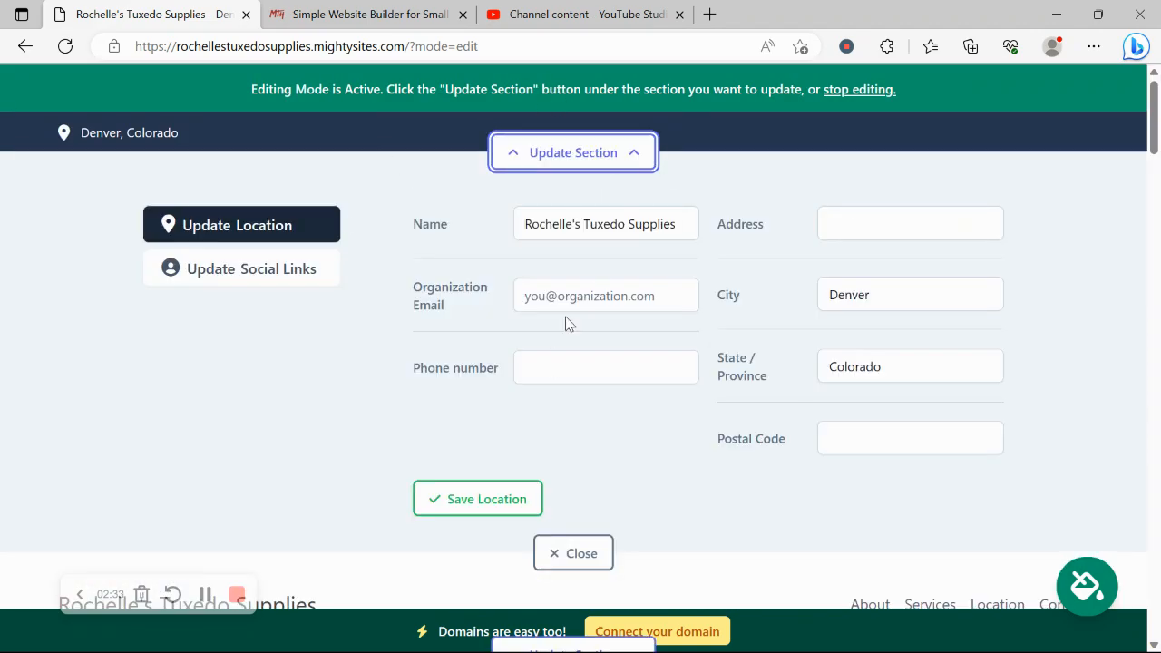
pyautogui.click(599, 288)
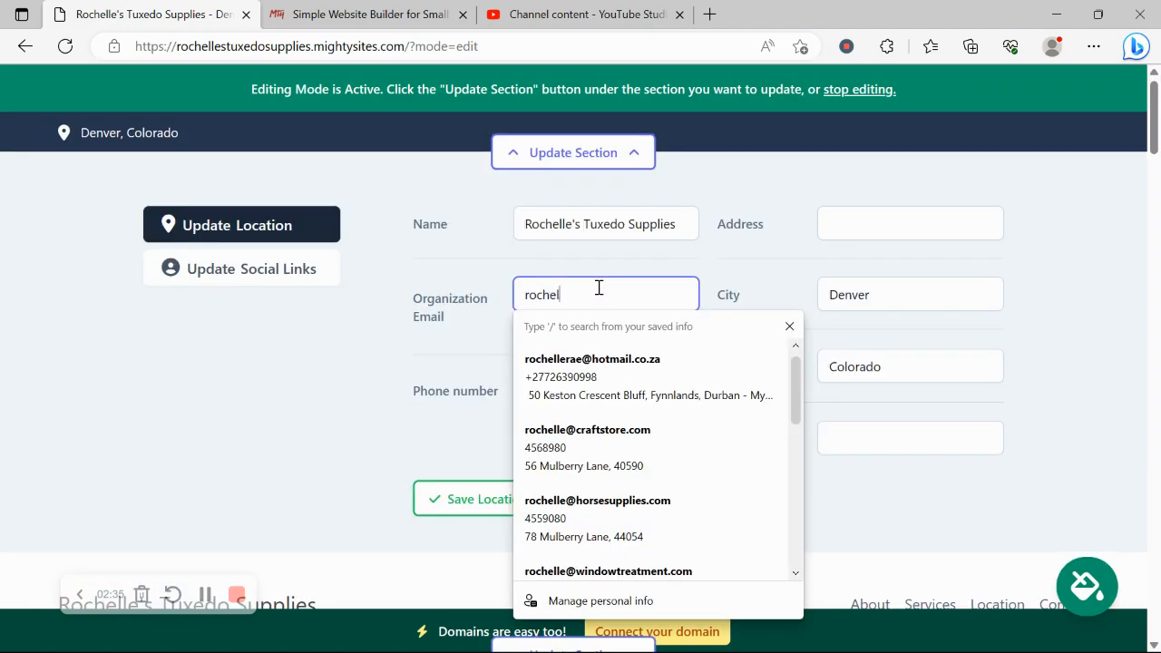
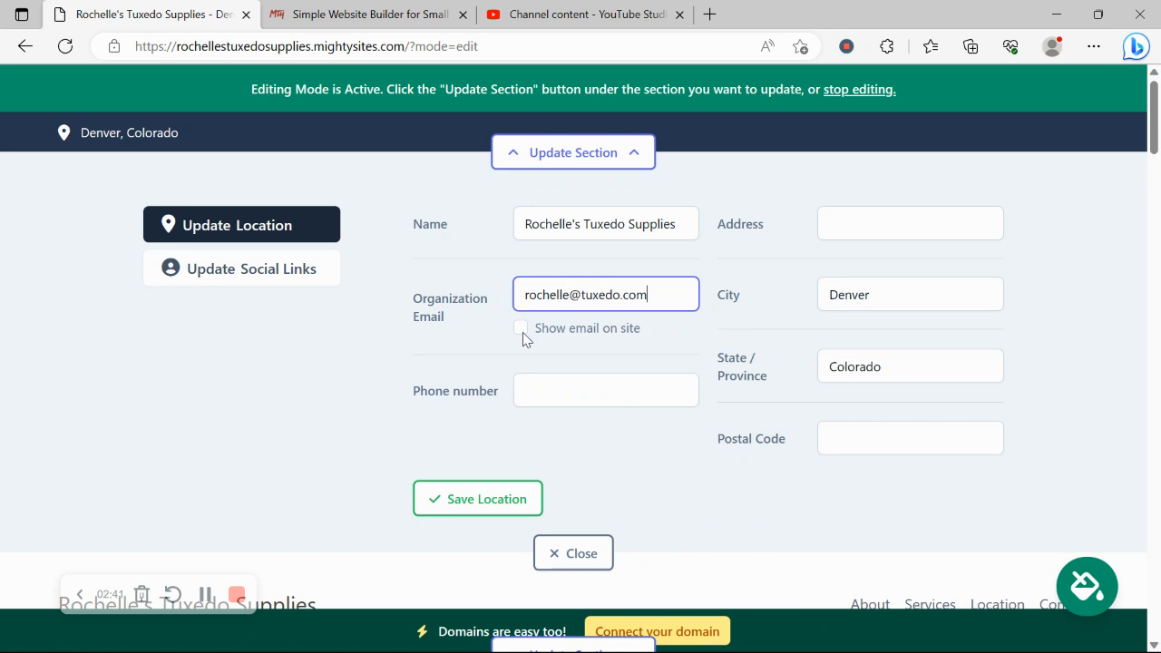
pyautogui.click(520, 327)
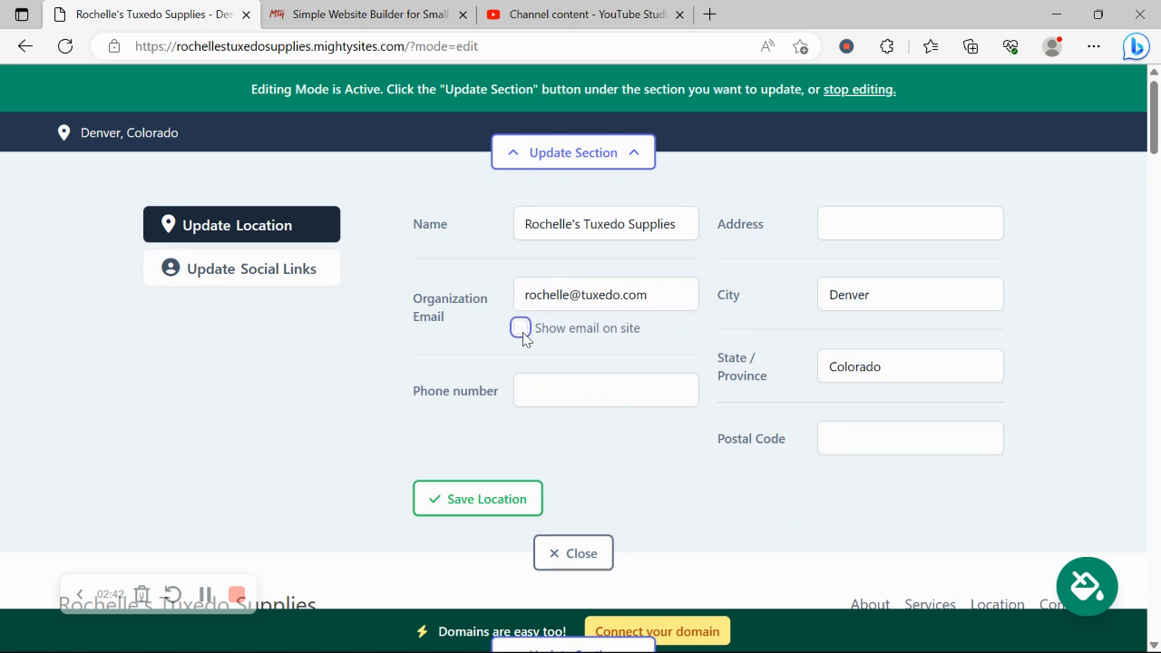
pyautogui.click(617, 405)
pyautogui.write('454-87890')
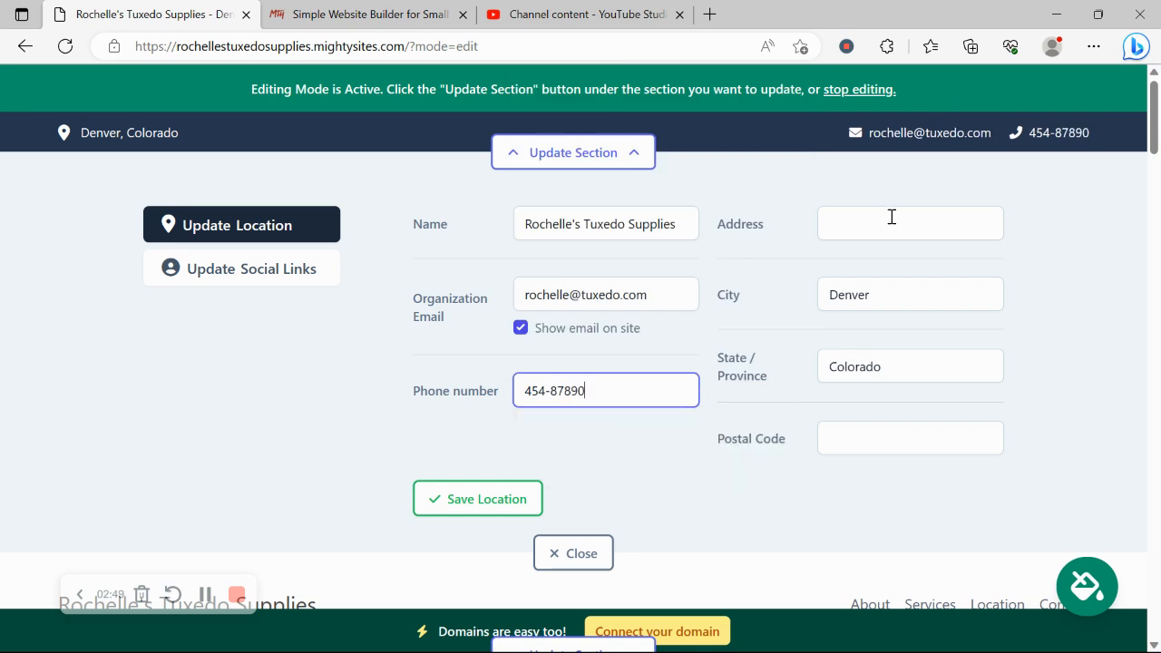
# Fill the street address from the first autofill suggestion and save the location details.
pyautogui.click(839, 222)
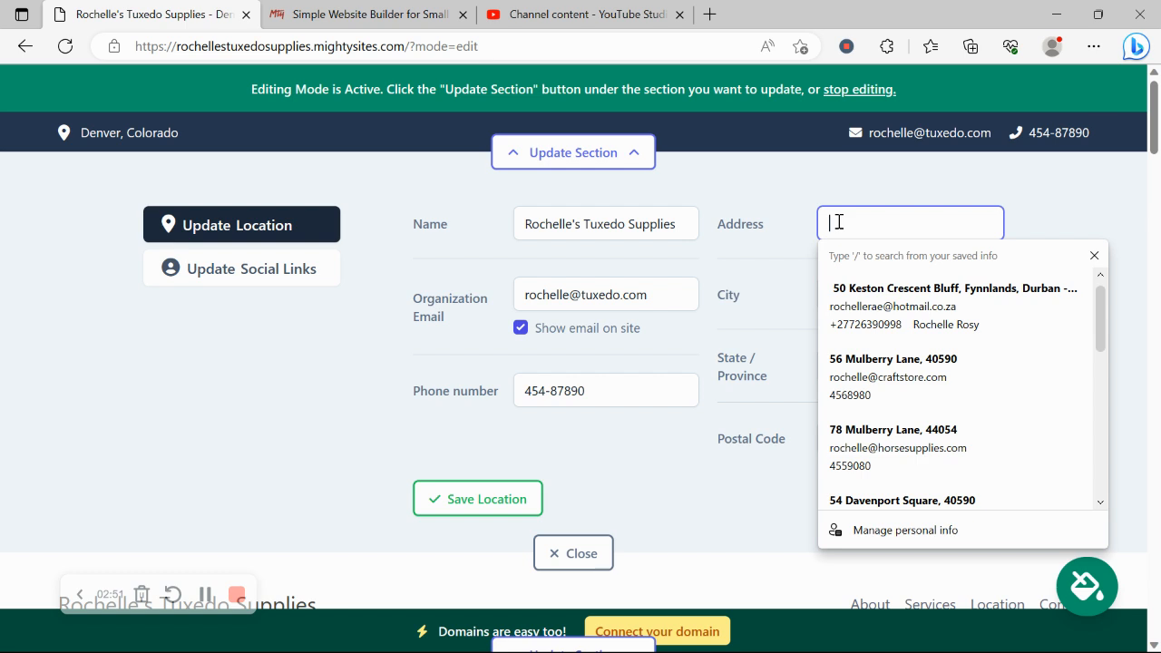
pyautogui.write('56 m')
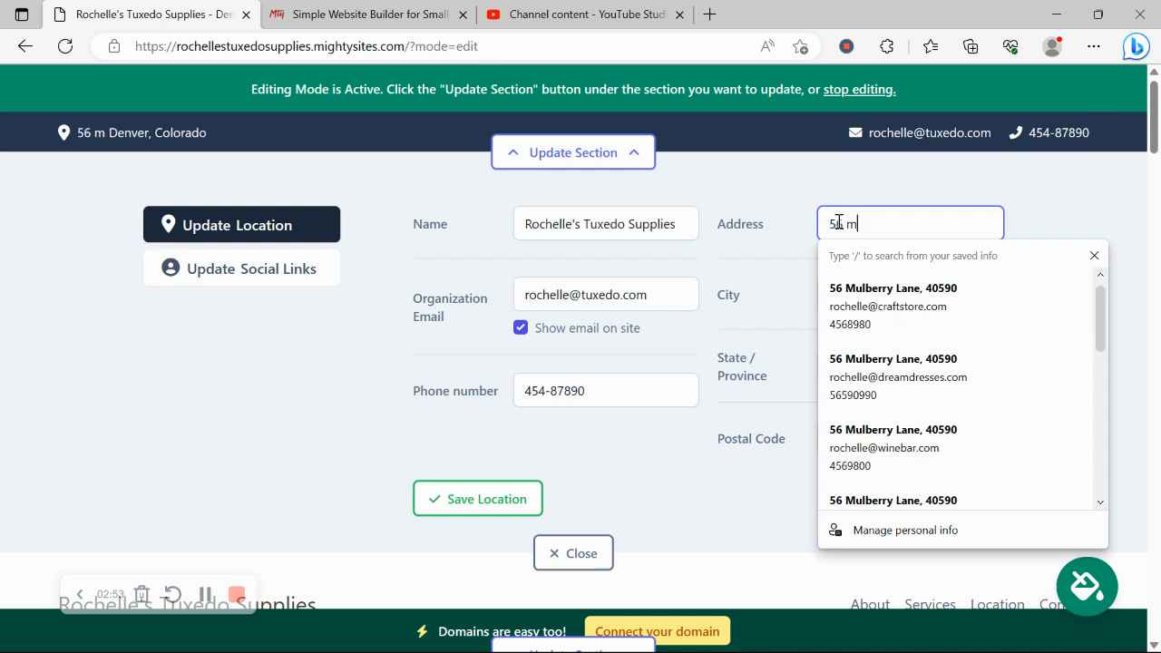
pyautogui.click(881, 312)
pyautogui.click(445, 504)
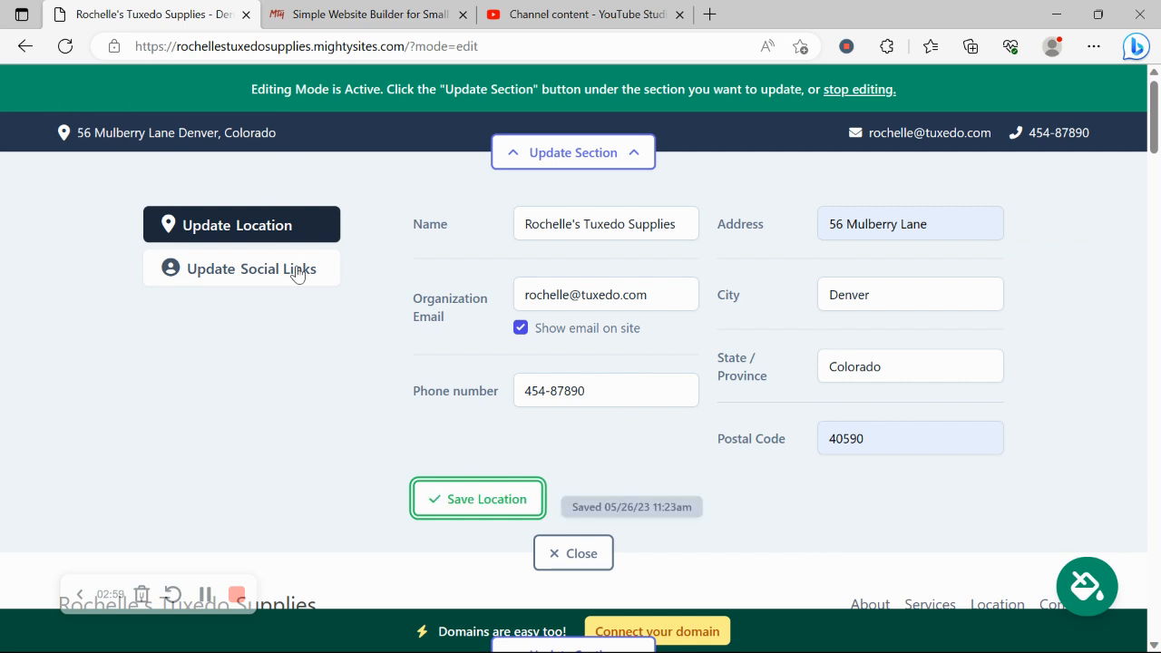
# Add the Mighty Sites Instagram and Twitter handles as social links, save them, and open the header's editor.
pyautogui.click(298, 272)
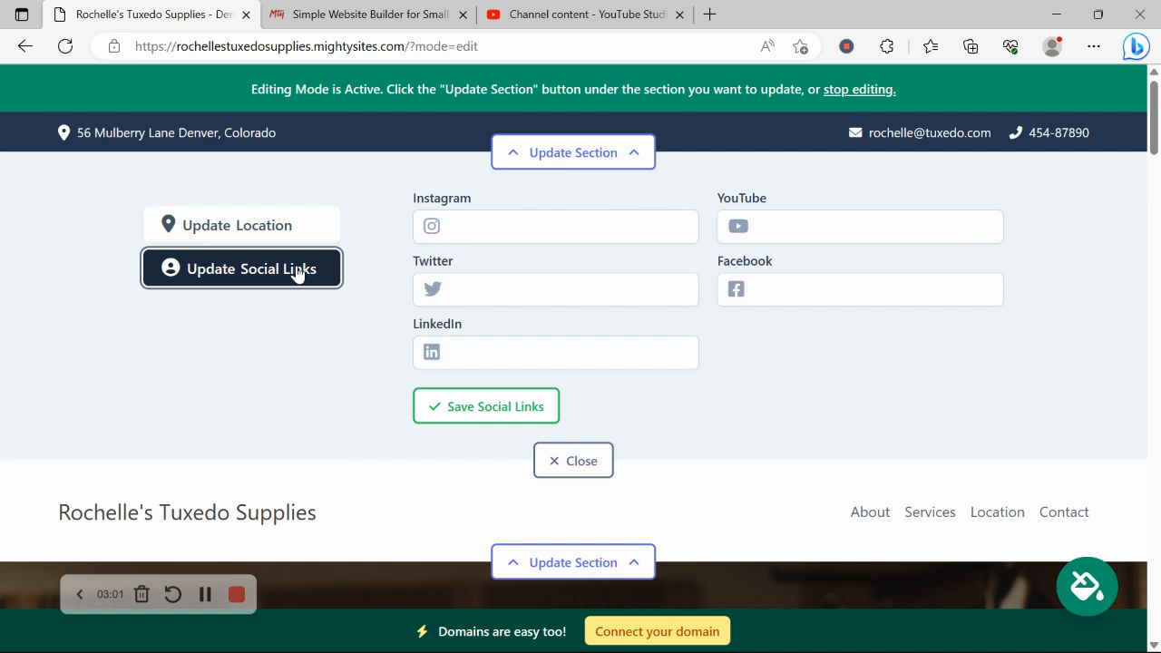
pyautogui.click(523, 228)
pyautogui.write('mi')
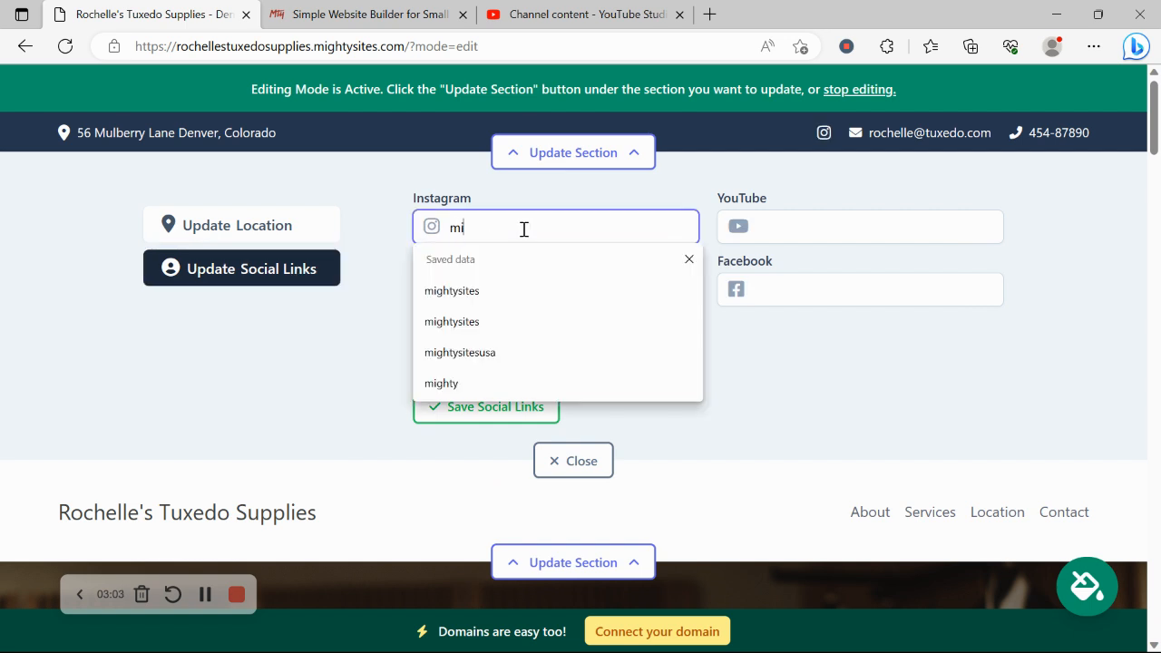
pyautogui.write('ghtysites')
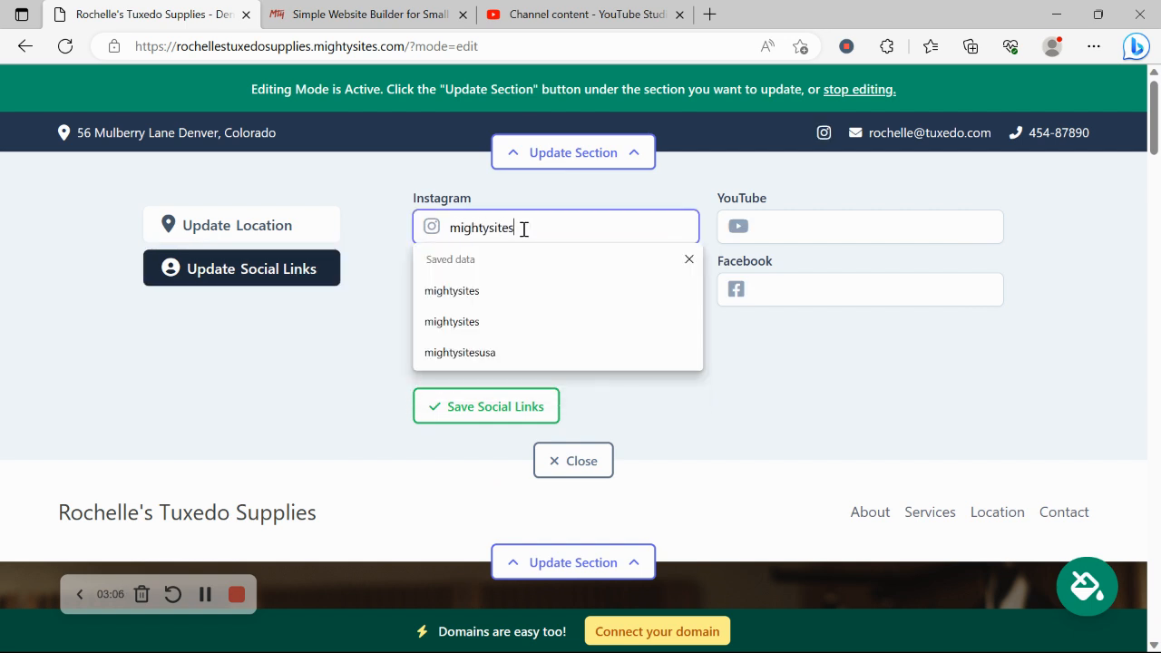
pyautogui.click(324, 360)
pyautogui.click(471, 275)
pyautogui.write('mightysitesusa')
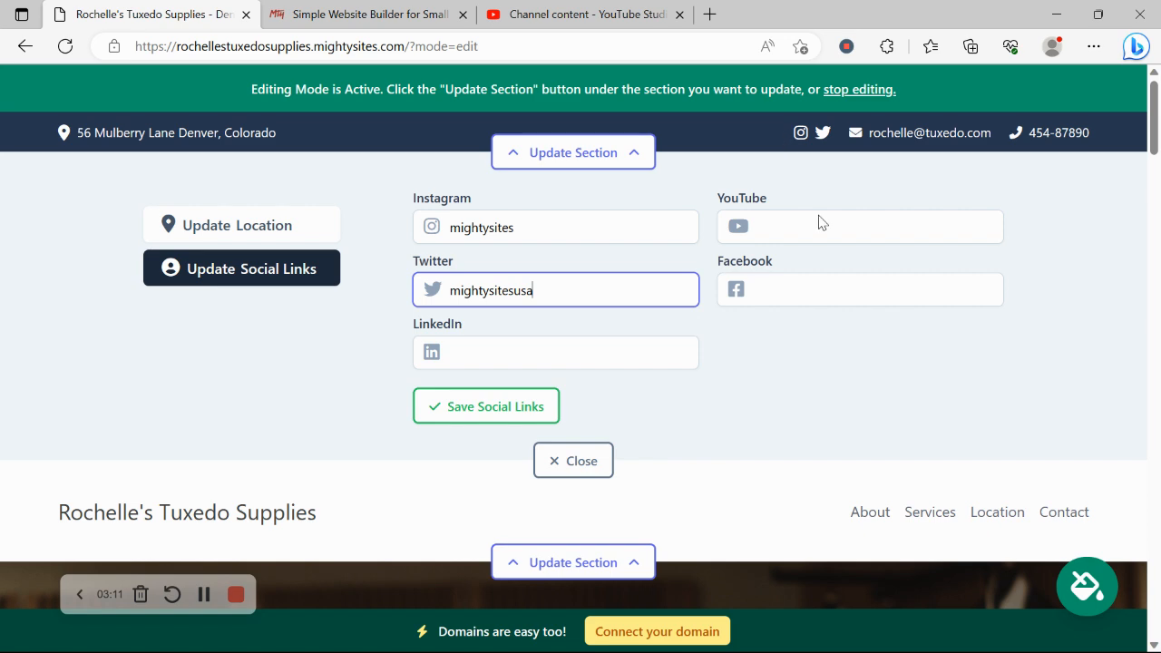
pyautogui.click(549, 415)
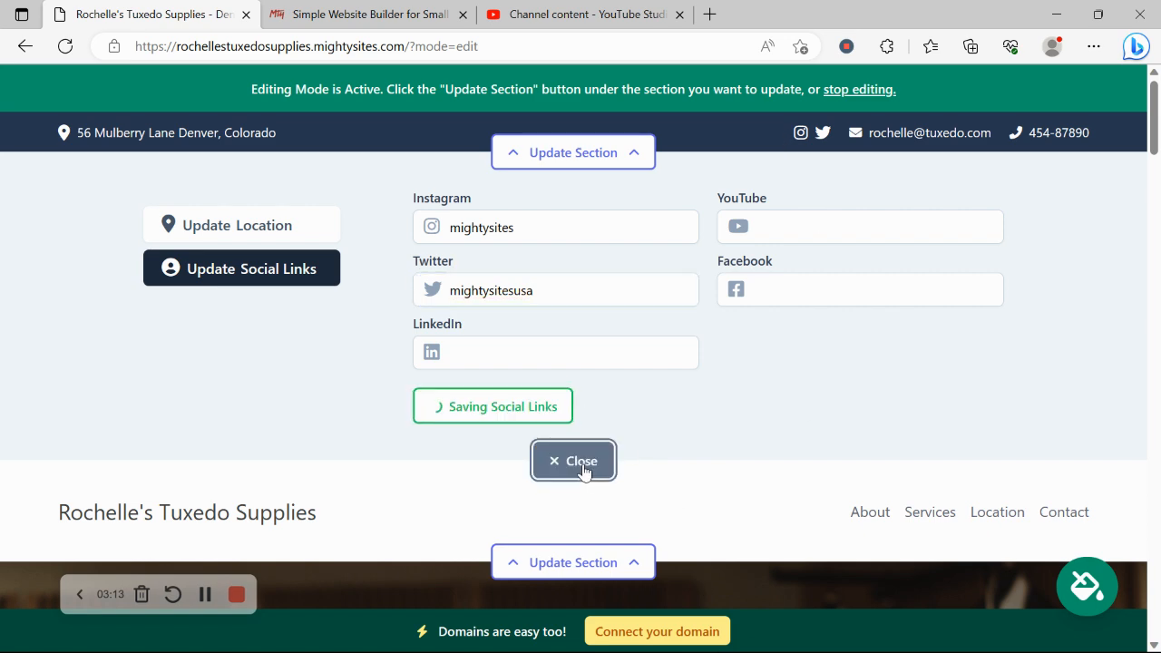
pyautogui.click(581, 463)
pyautogui.click(581, 259)
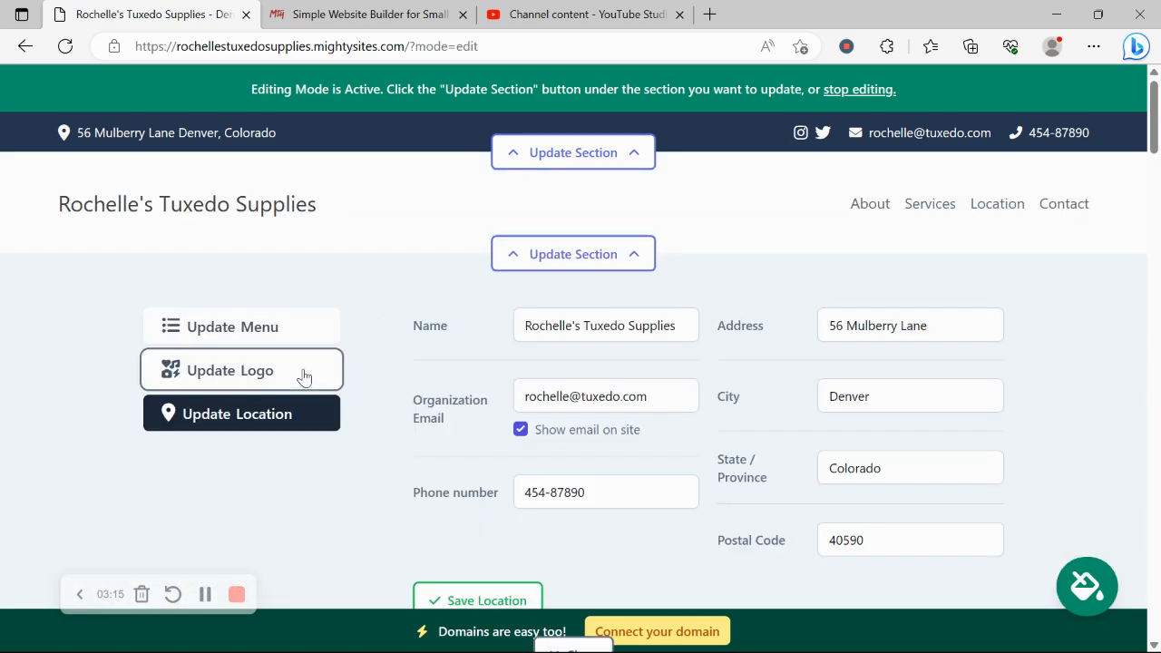
# Upload the 'Mighty Sites Logo YouTube' image as the header logo, save it, and close the editor.
pyautogui.click(305, 376)
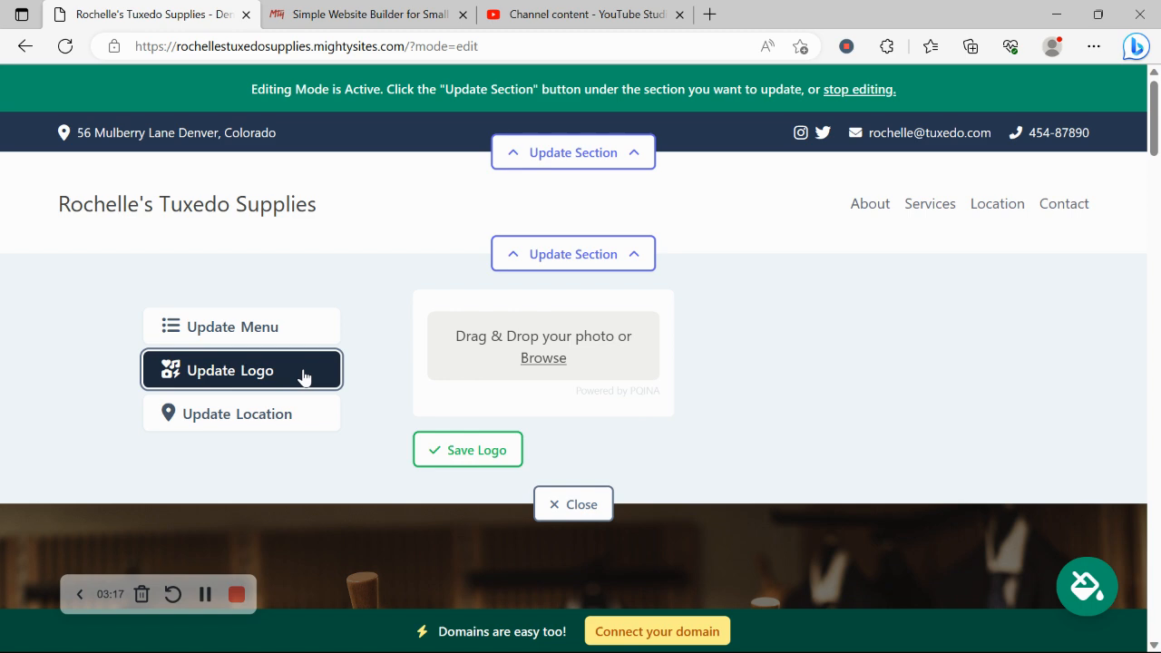
pyautogui.click(554, 361)
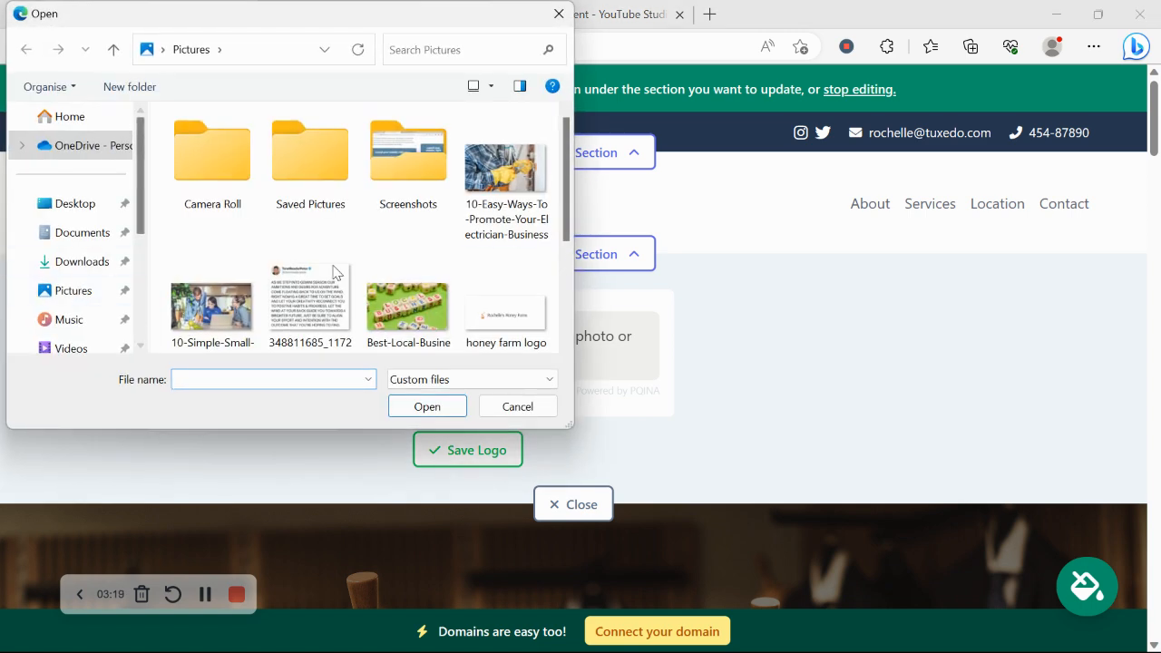
pyautogui.moveTo(564, 192); pyautogui.dragTo(585, 318)
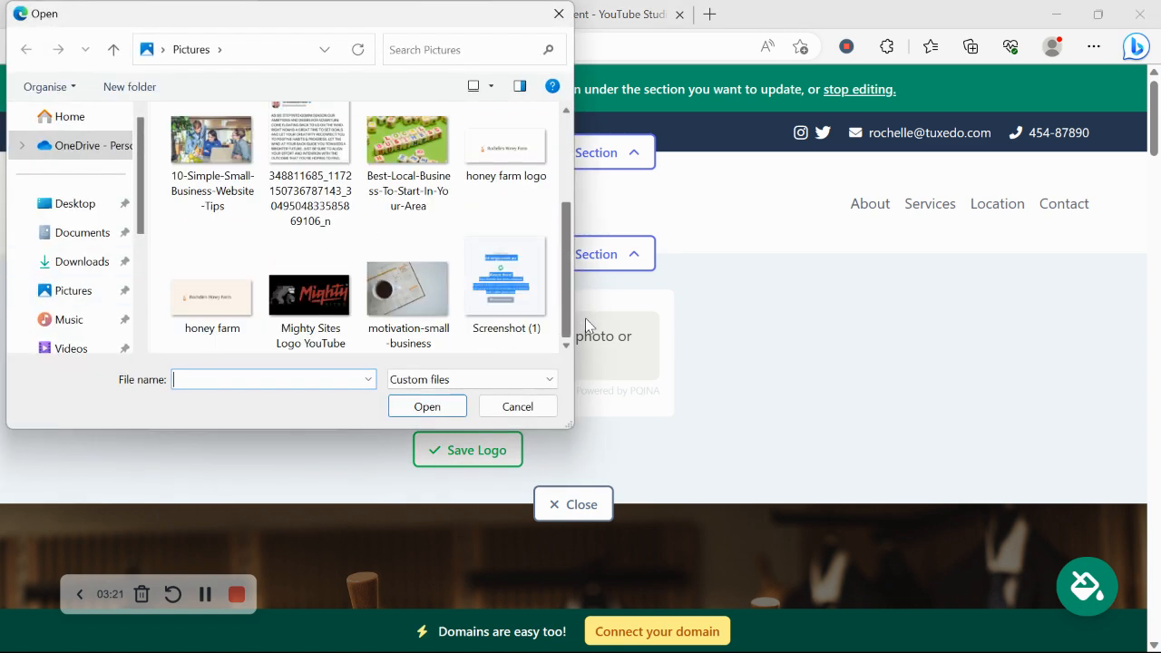
pyautogui.doubleClick(300, 311)
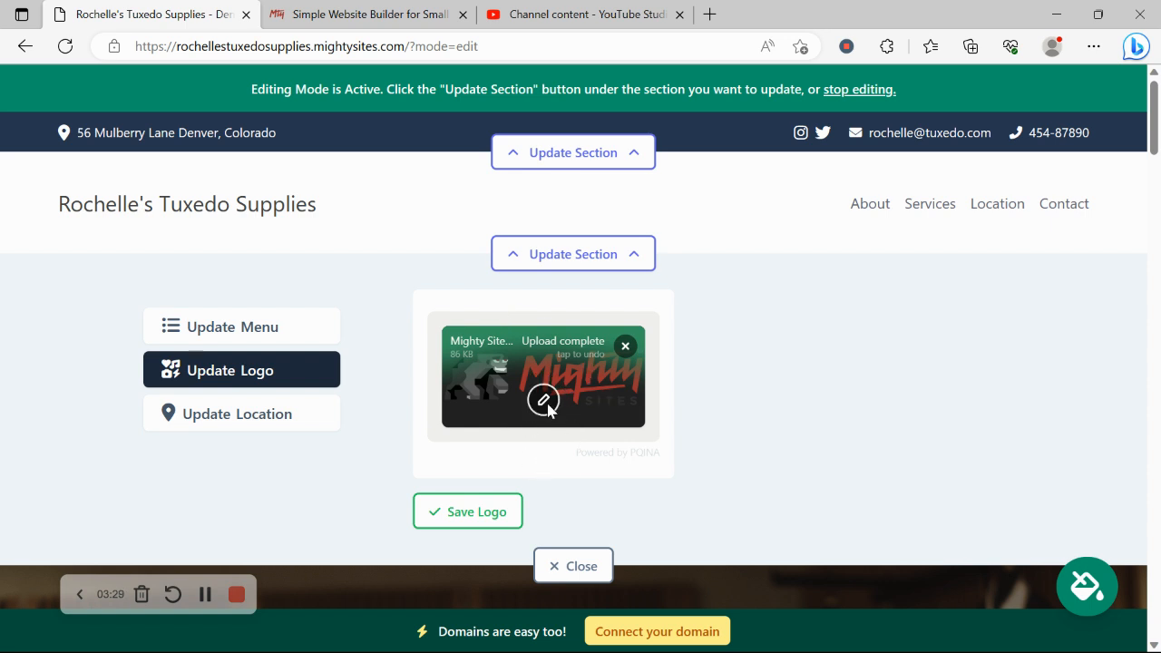
pyautogui.click(476, 525)
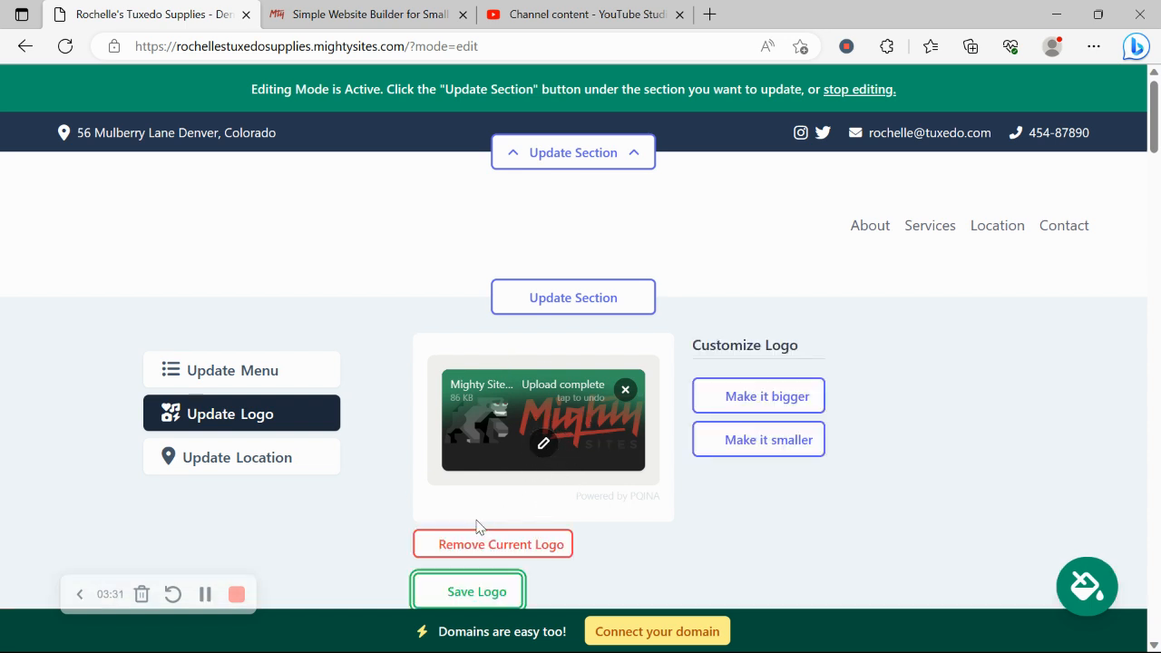
pyautogui.scroll(-1, 479, 527)
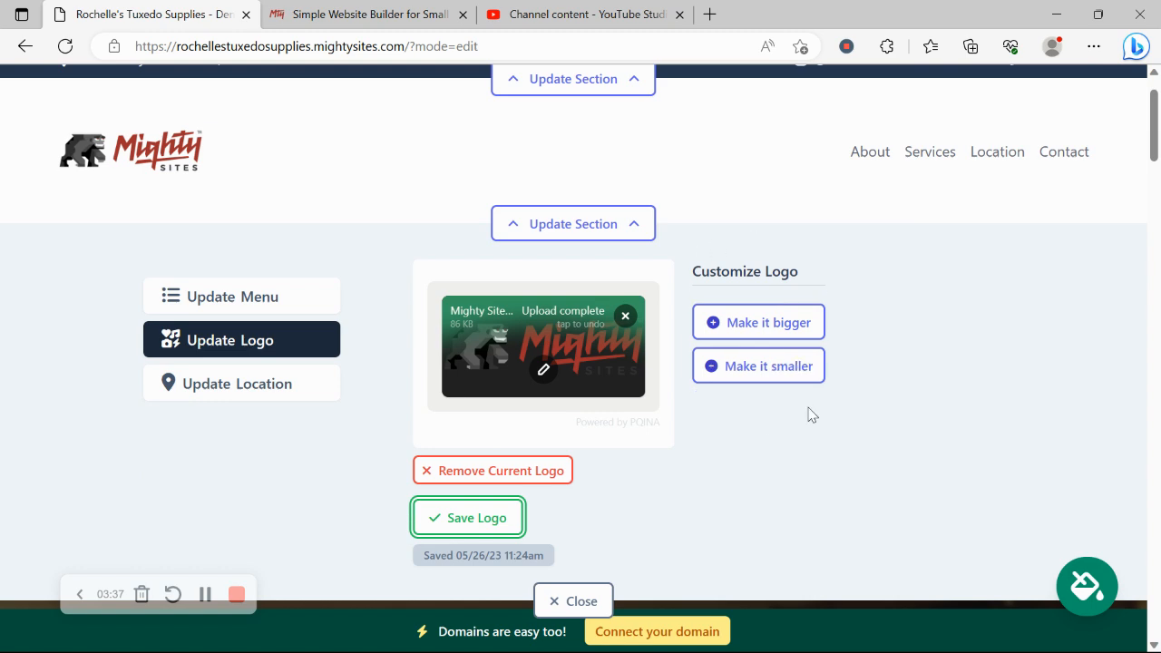
pyautogui.scroll(-2, 805, 281)
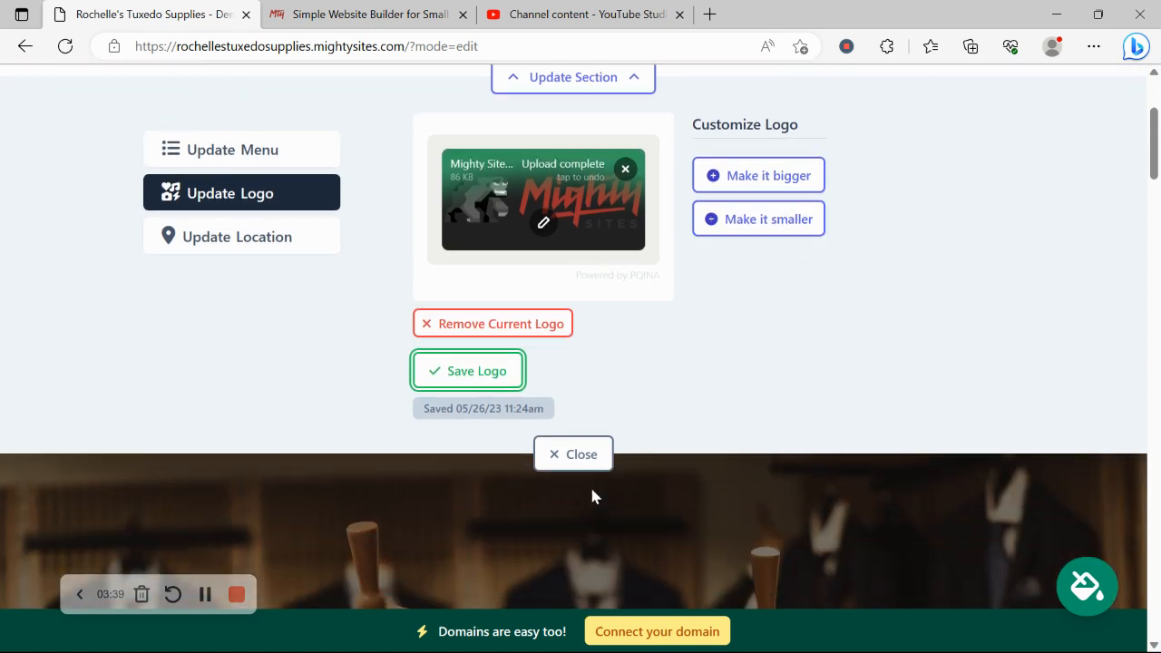
pyautogui.click(599, 456)
pyautogui.scroll(3, 215, 248)
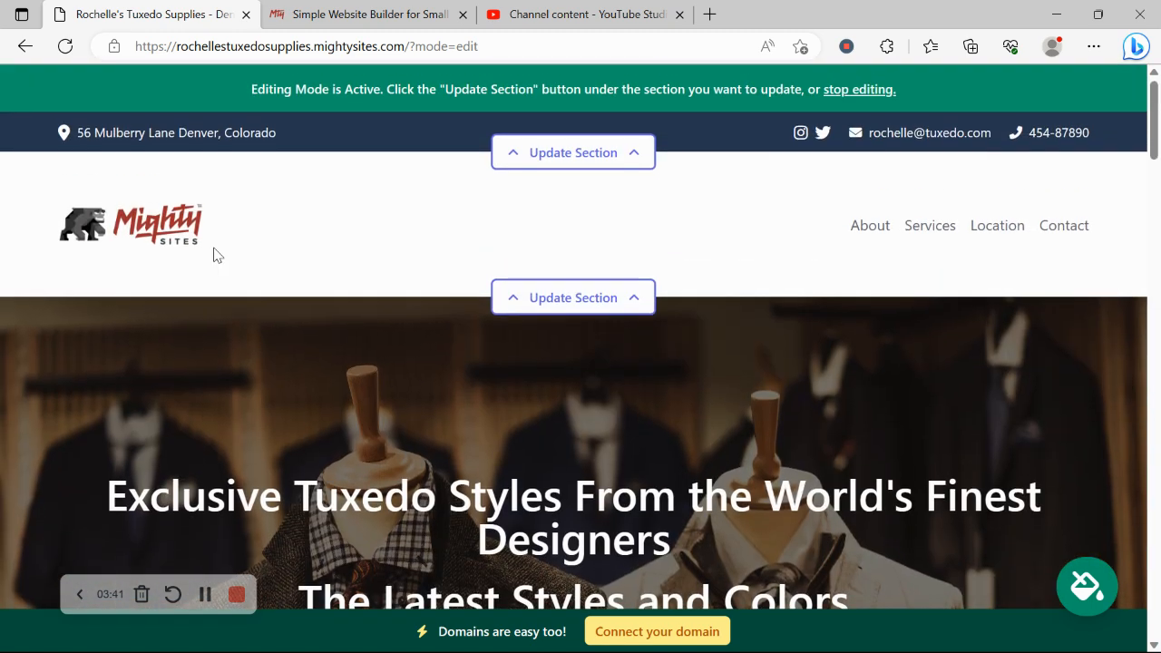
pyautogui.scroll(-4, 214, 249)
pyautogui.scroll(-5, 215, 255)
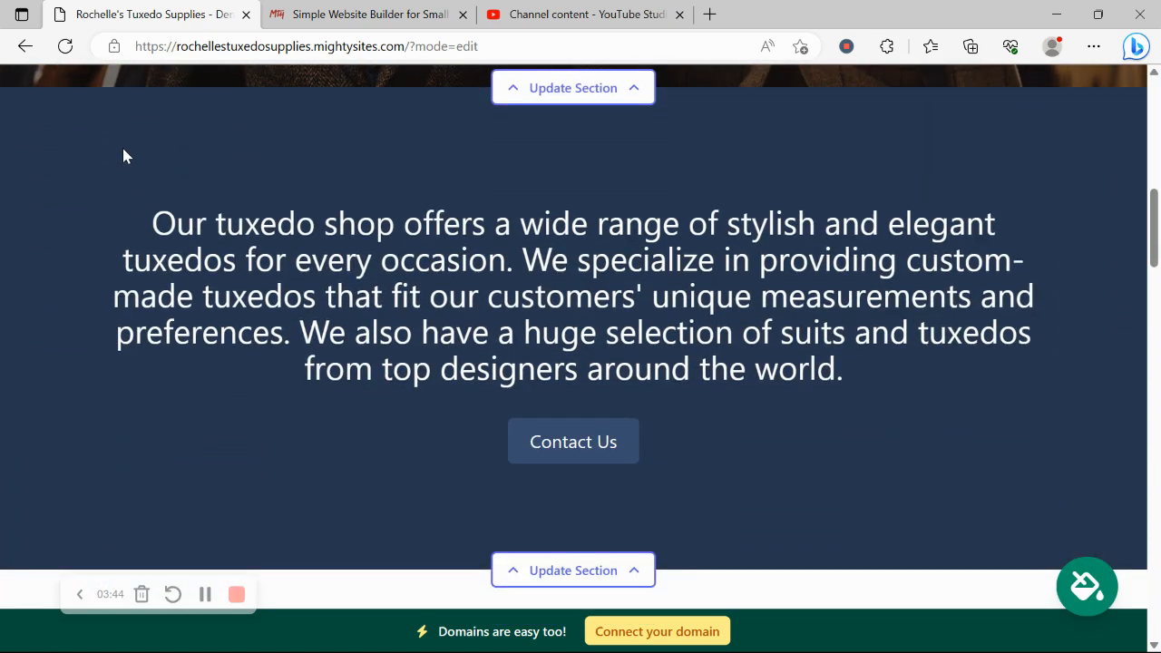
# Pick the light-blue swatch from the section's colour theme carousel for the description section and save.
pyautogui.moveTo(122, 150); pyautogui.dragTo(777, 418)
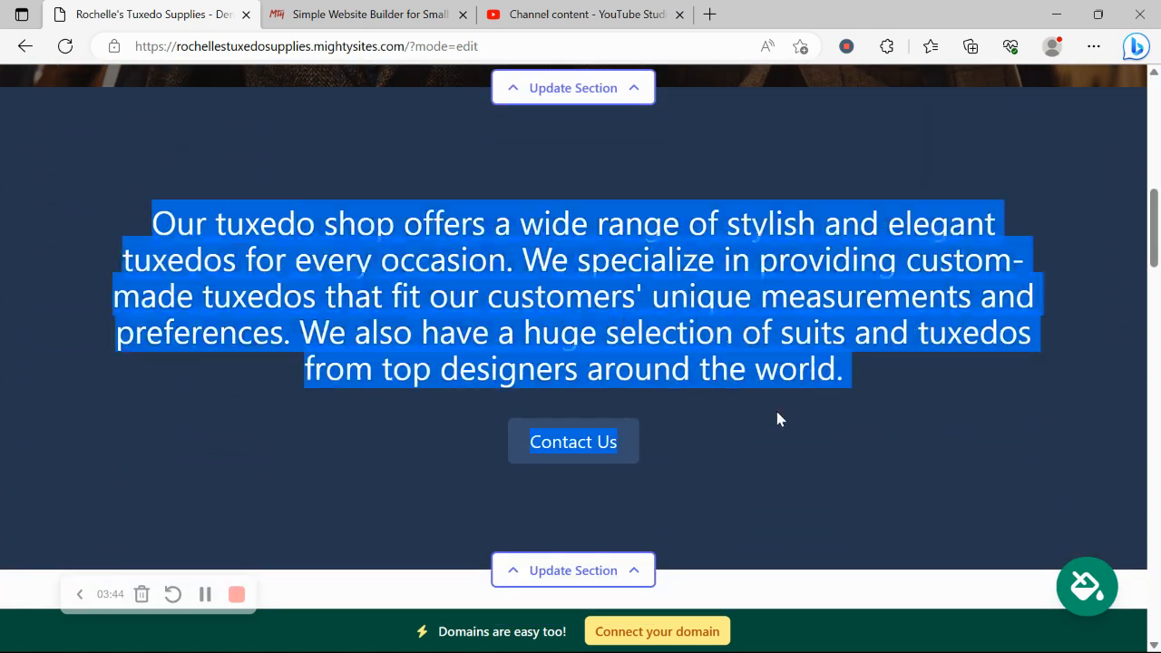
pyautogui.click(825, 501)
pyautogui.click(1089, 586)
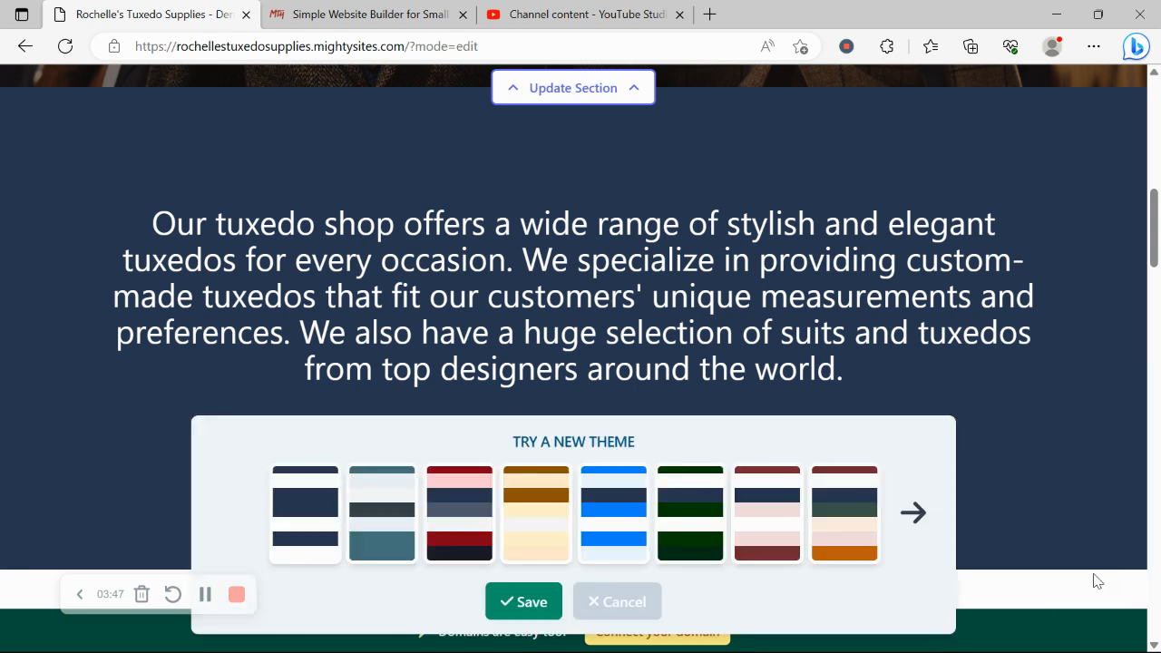
pyautogui.click(913, 513)
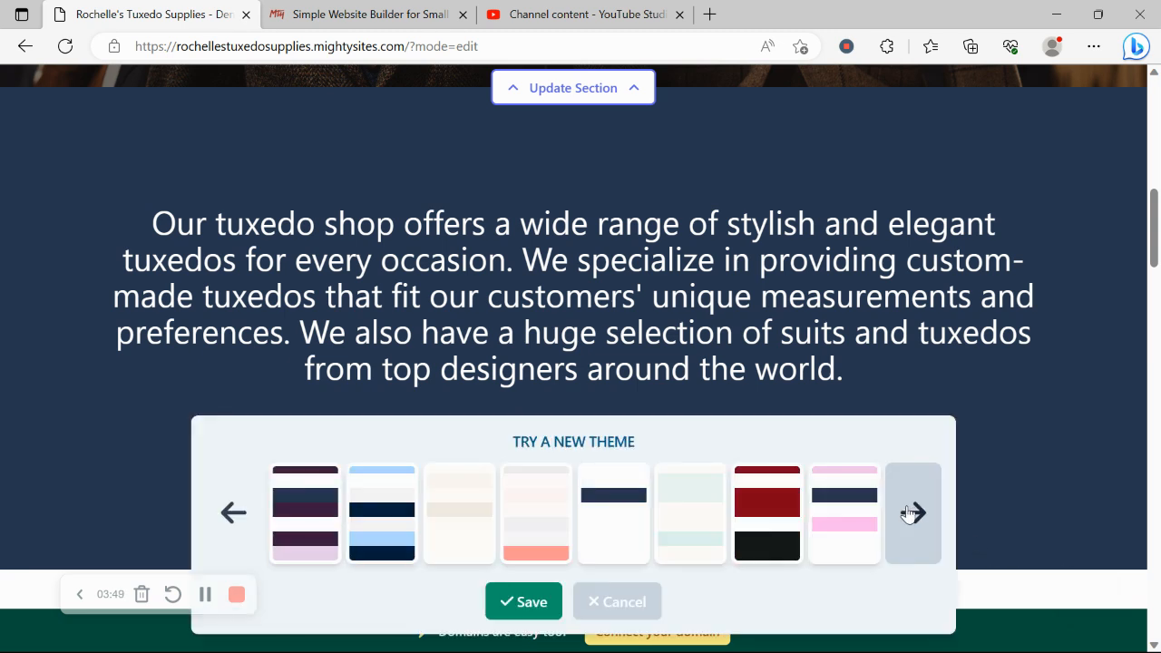
pyautogui.click(912, 513)
pyautogui.click(913, 513)
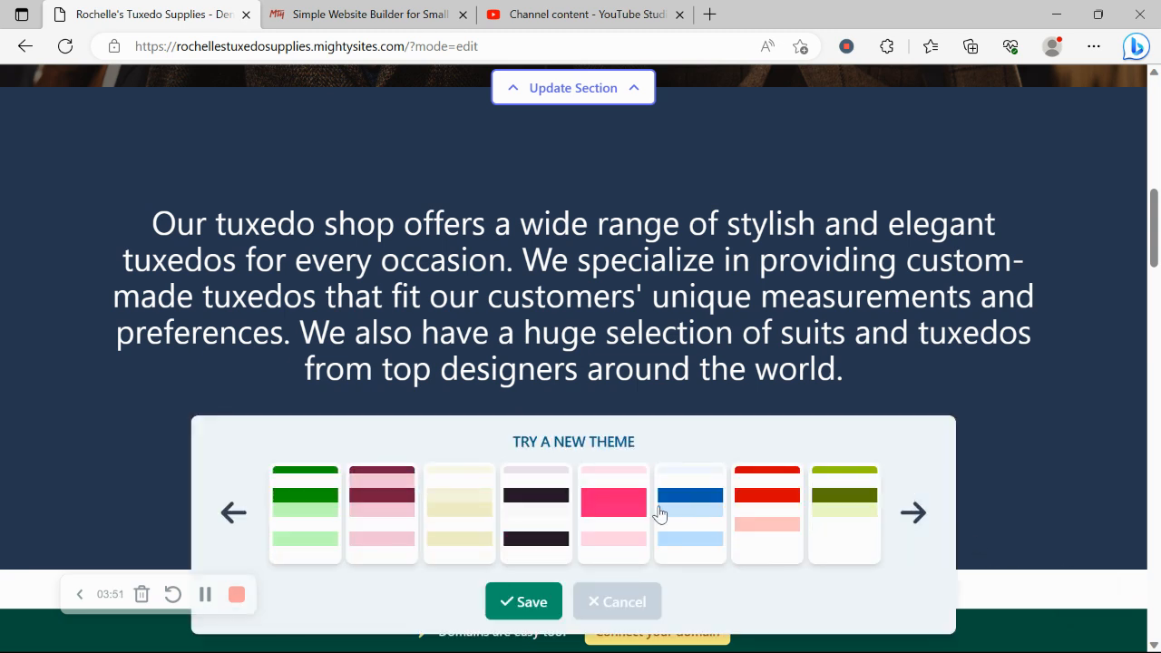
pyautogui.click(656, 512)
pyautogui.click(521, 602)
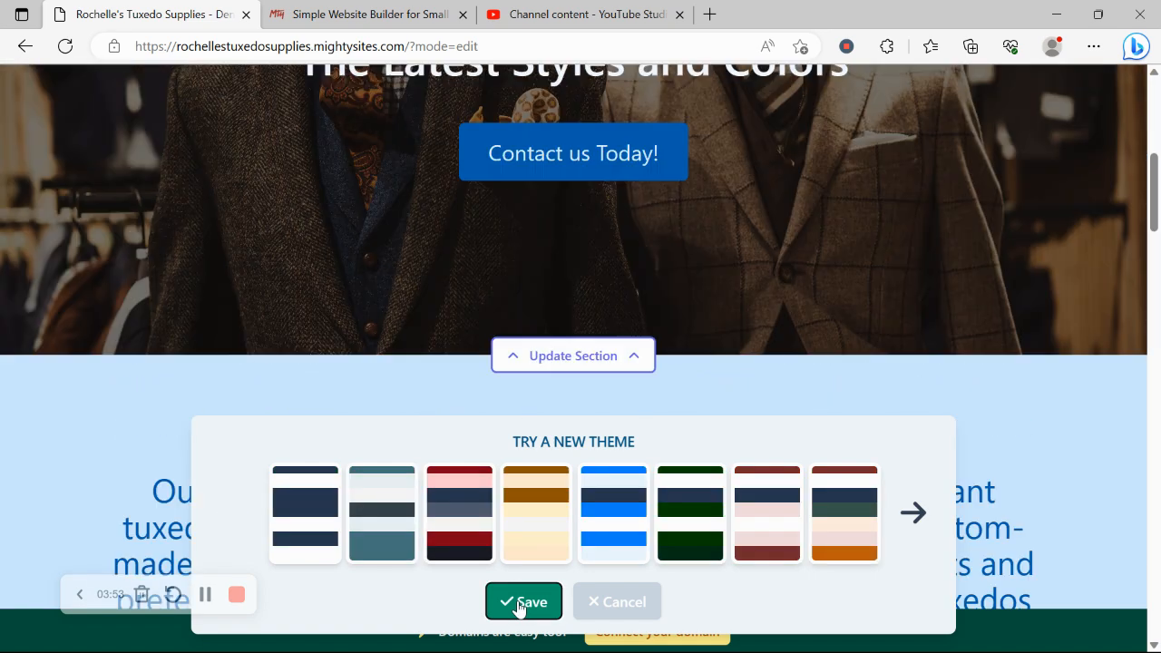
pyautogui.scroll(-6, 563, 530)
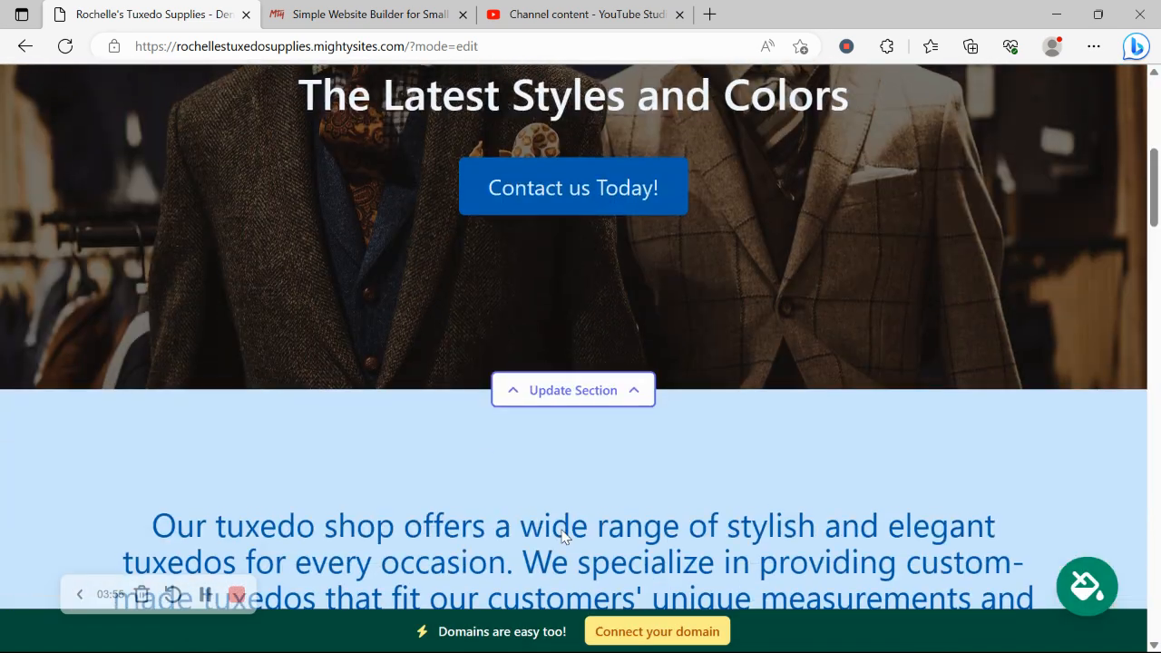
pyautogui.scroll(1, 563, 530)
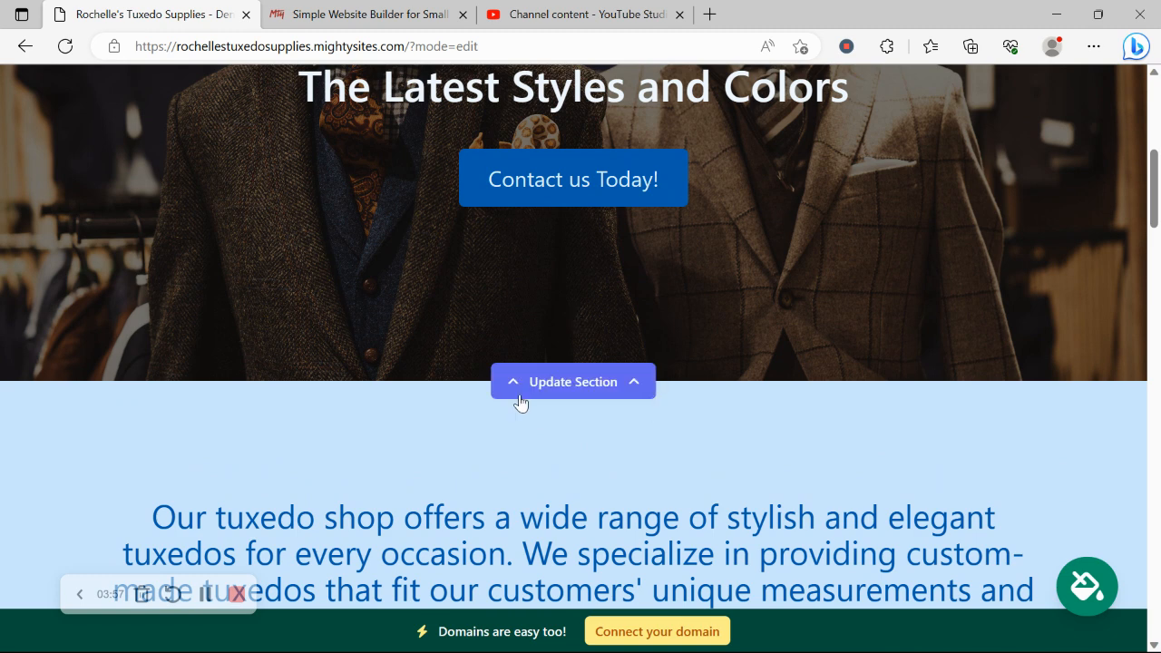
# Browse the Tuxedo Shop stock photo library for the hero image, then return to the hero's Update Content form.
pyautogui.click(630, 381)
pyautogui.click(241, 499)
pyautogui.scroll(-1, 343, 402)
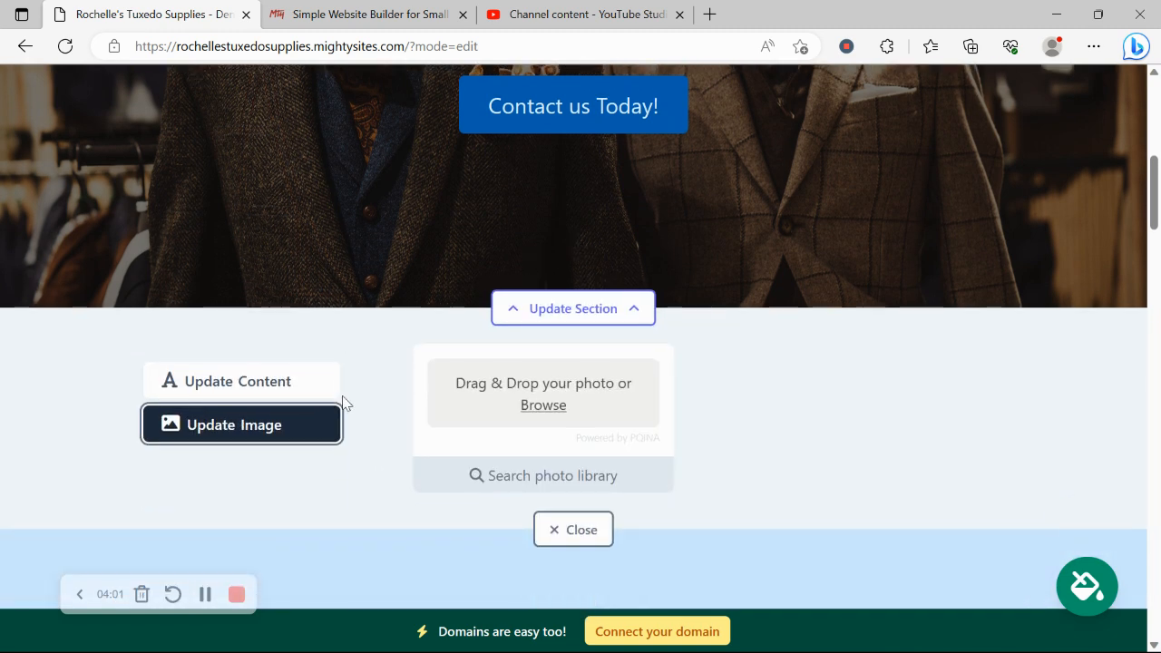
pyautogui.click(546, 477)
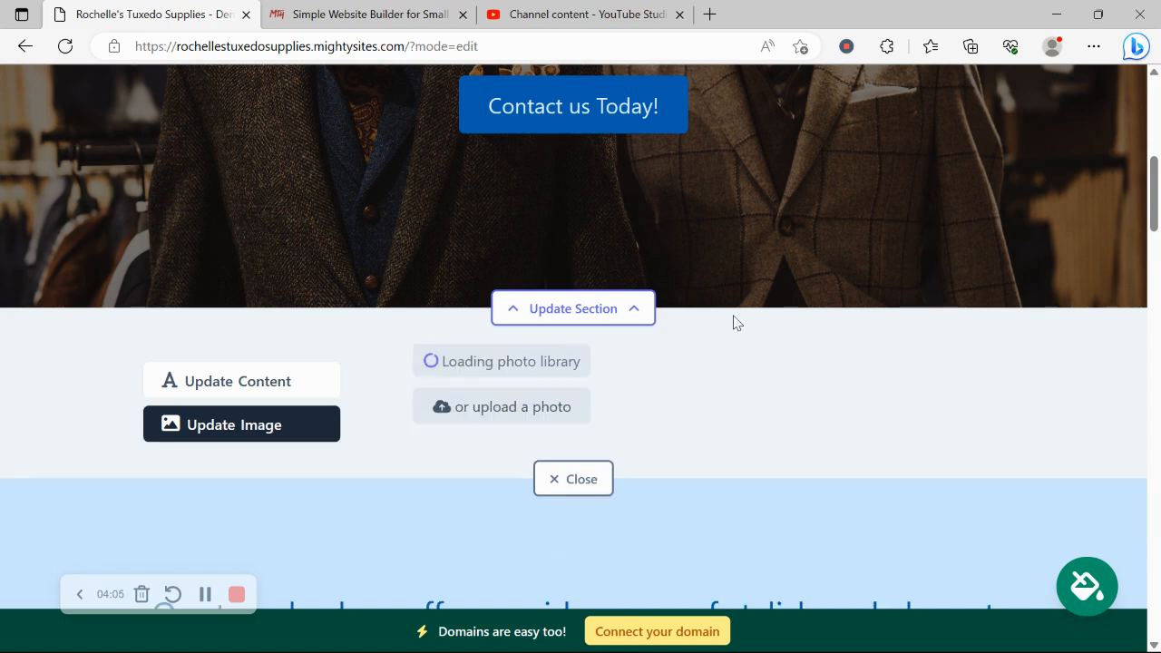
pyautogui.scroll(-1, 735, 322)
pyautogui.scroll(-1, 735, 324)
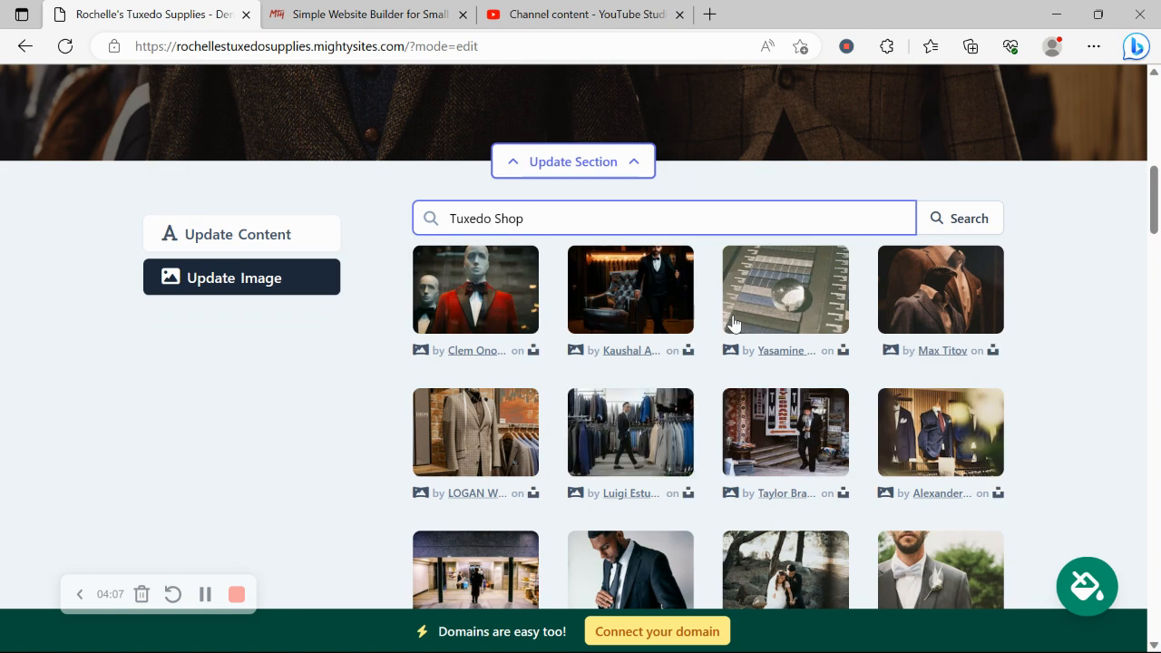
pyautogui.click(279, 240)
# Look over the hero's title, subtitle and 'Contact us Today!' button text in the content form.
pyautogui.scroll(3, 317, 182)
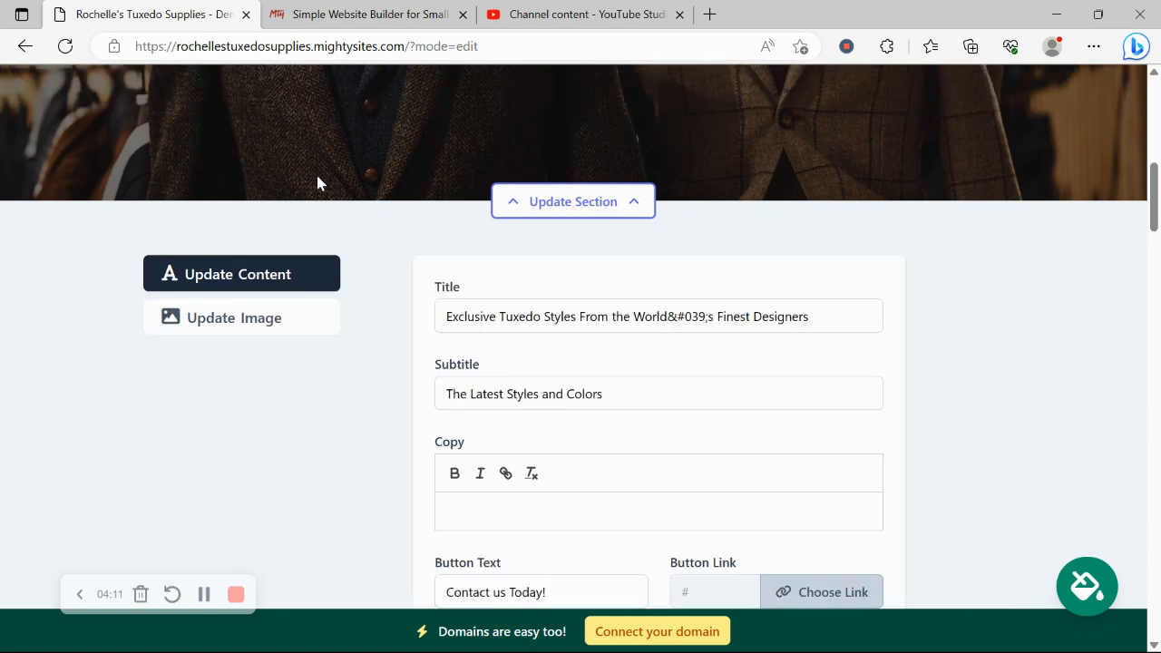
pyautogui.scroll(3, 316, 181)
pyautogui.scroll(-5, 318, 181)
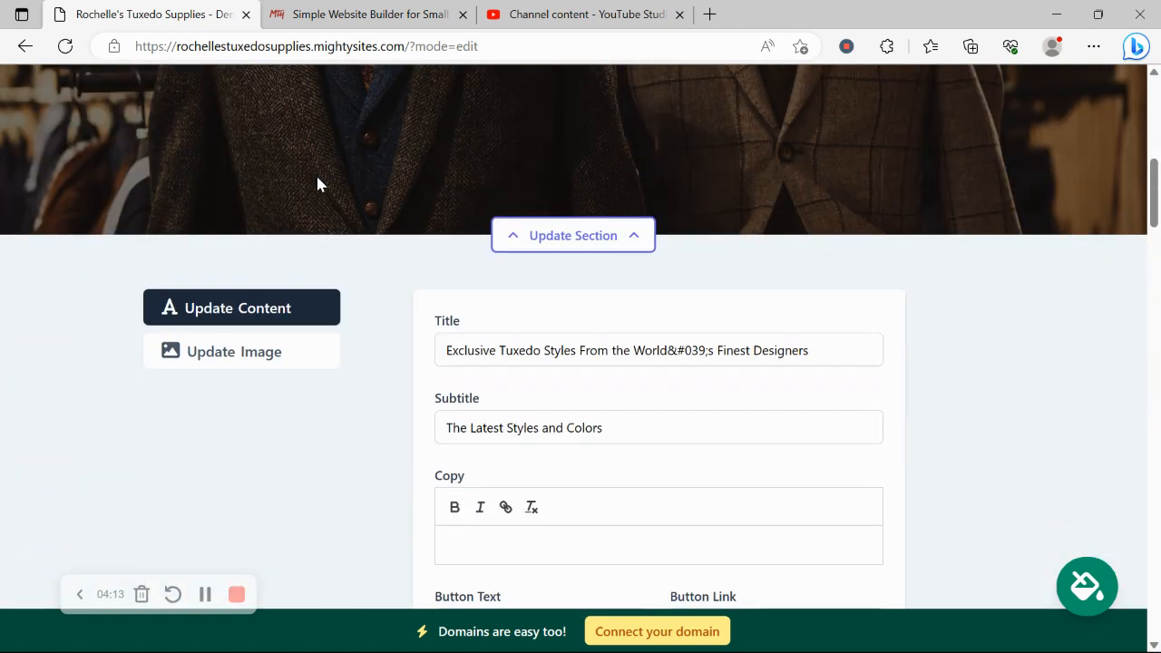
pyautogui.scroll(-1, 205, 260)
pyautogui.scroll(4, 205, 259)
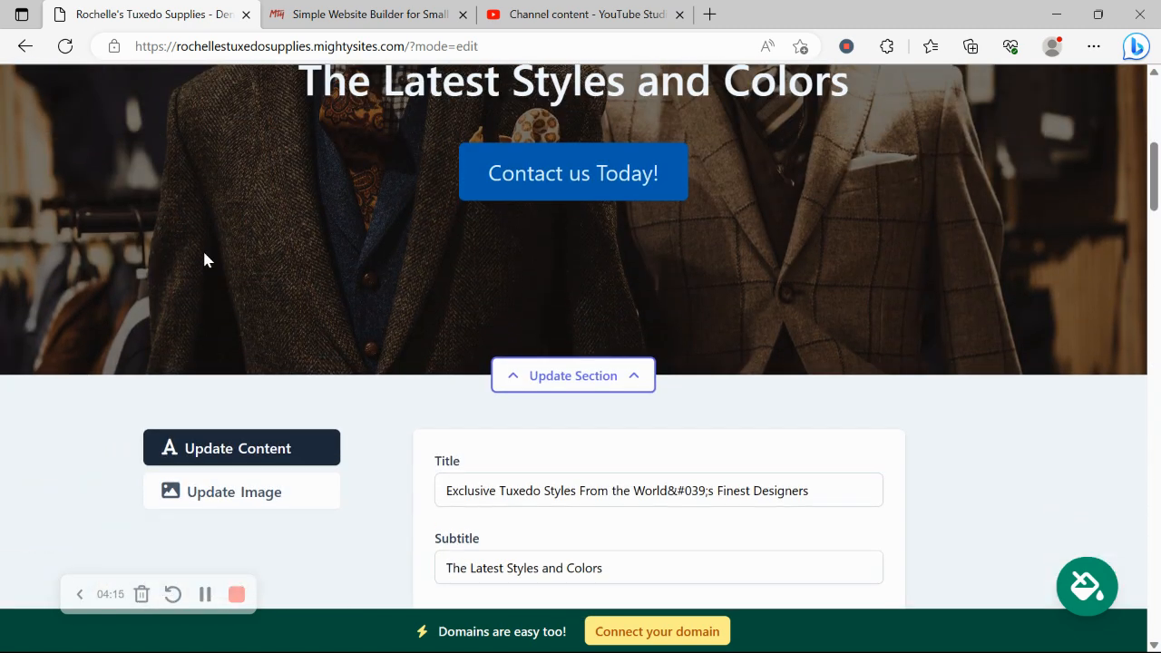
pyautogui.scroll(-9, 457, 261)
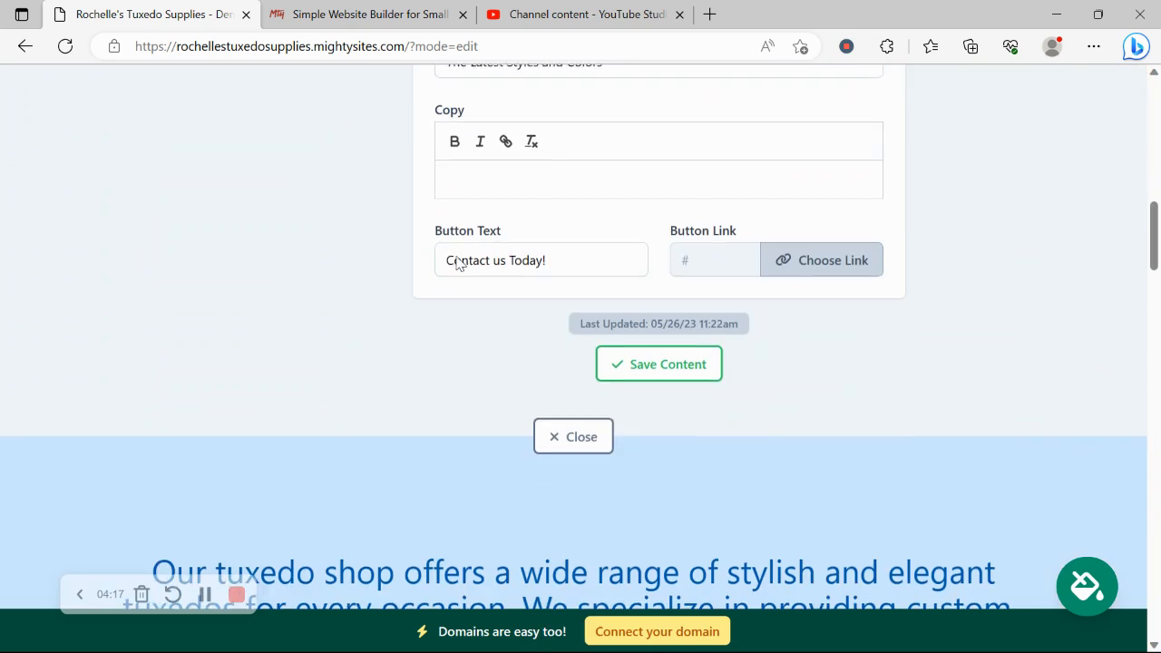
pyautogui.moveTo(564, 261); pyautogui.dragTo(416, 266)
pyautogui.click(337, 366)
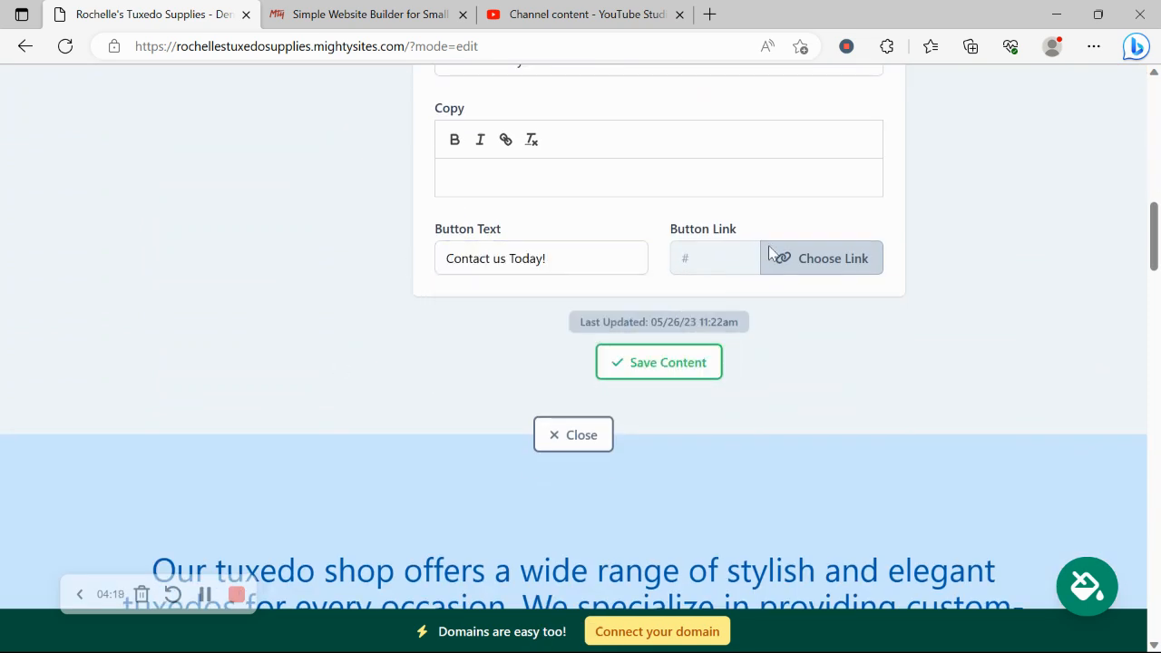
# Check the button's Another Website and PDF File link options, cancel, and close the hero editor.
pyautogui.click(868, 257)
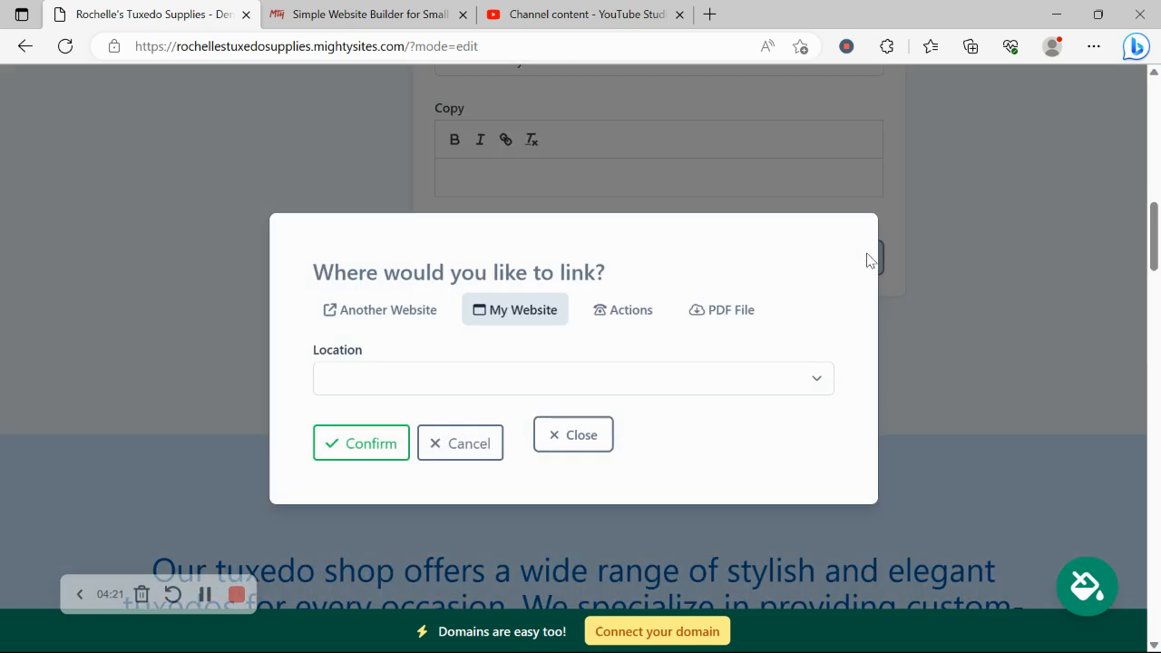
pyautogui.click(406, 318)
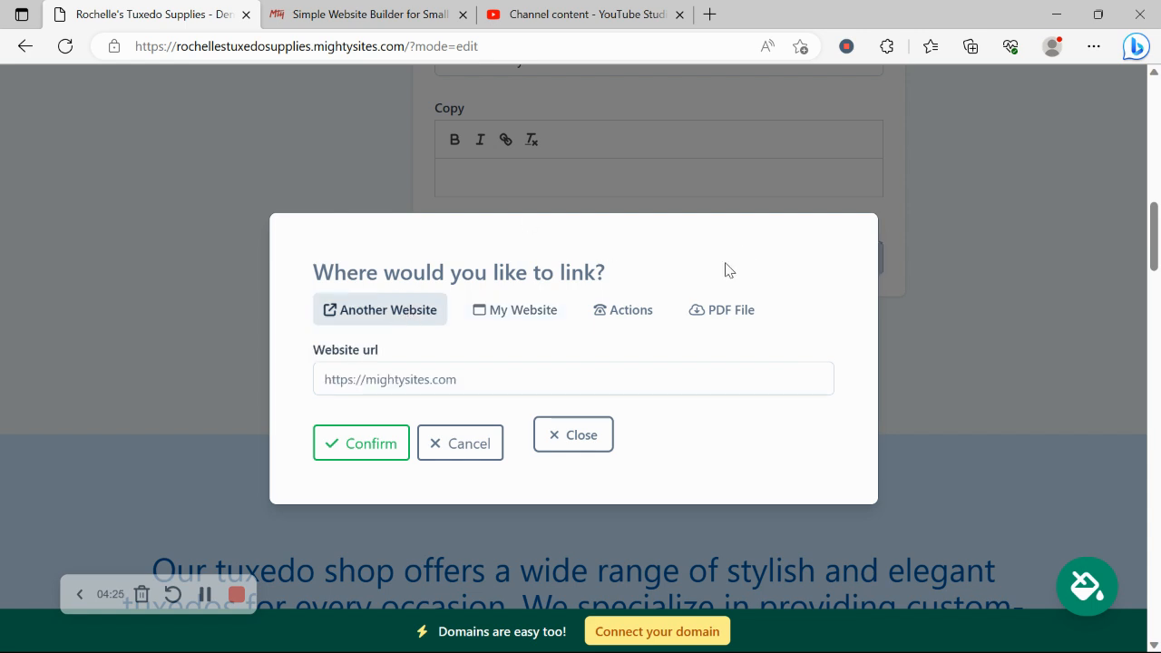
pyautogui.click(726, 313)
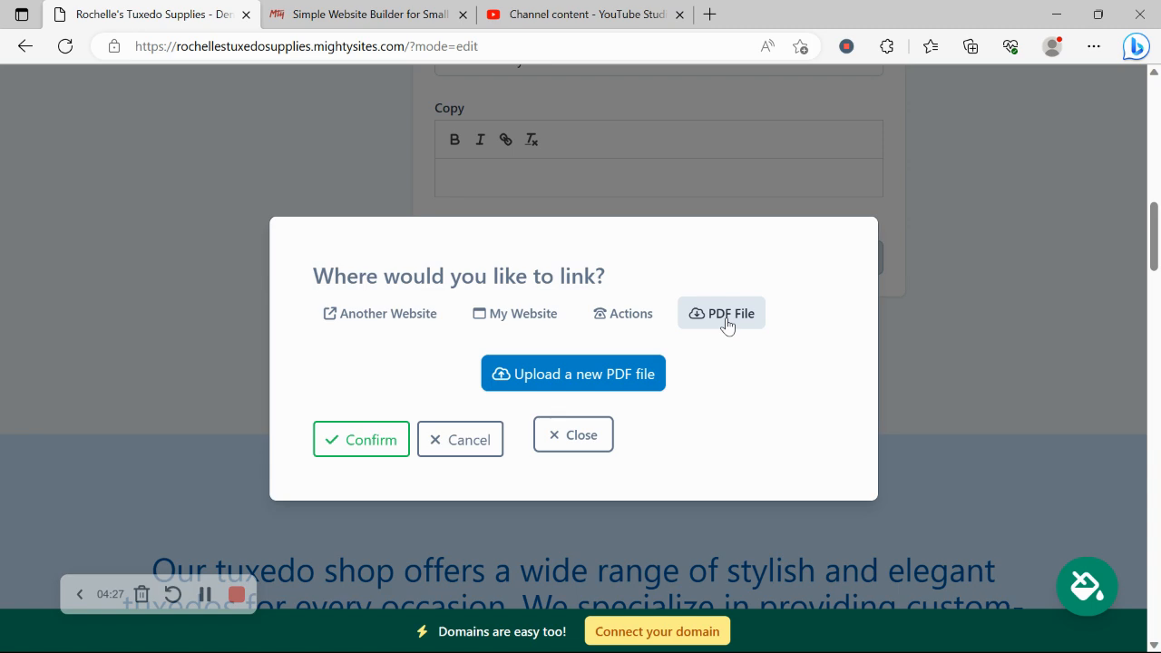
pyautogui.click(453, 450)
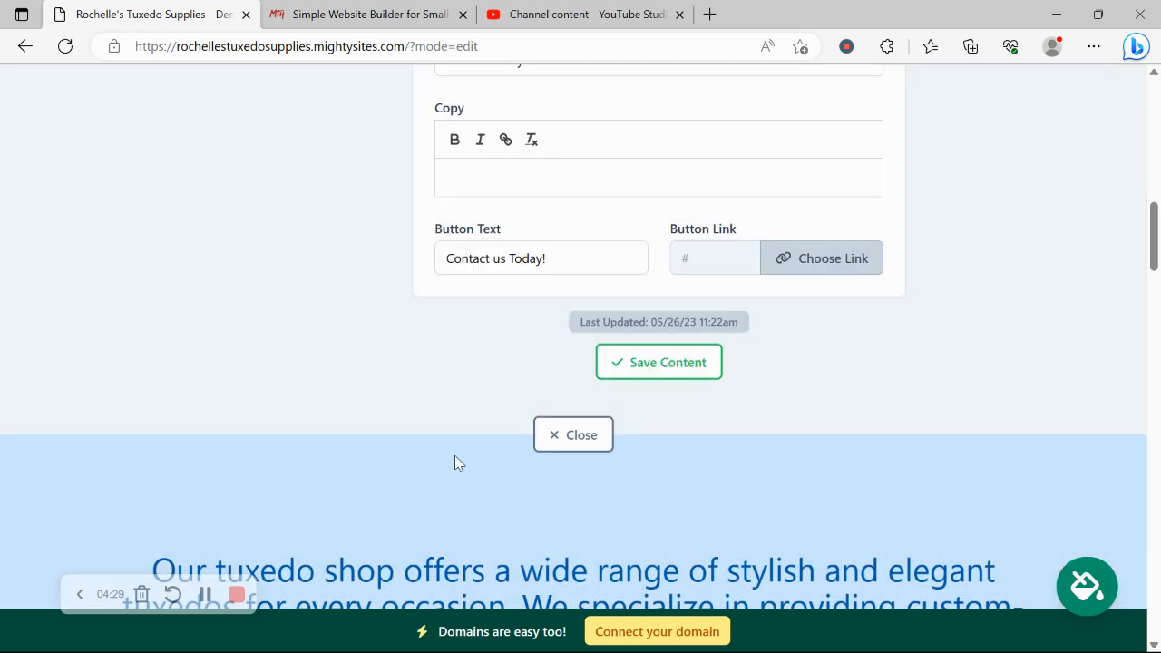
pyautogui.click(573, 435)
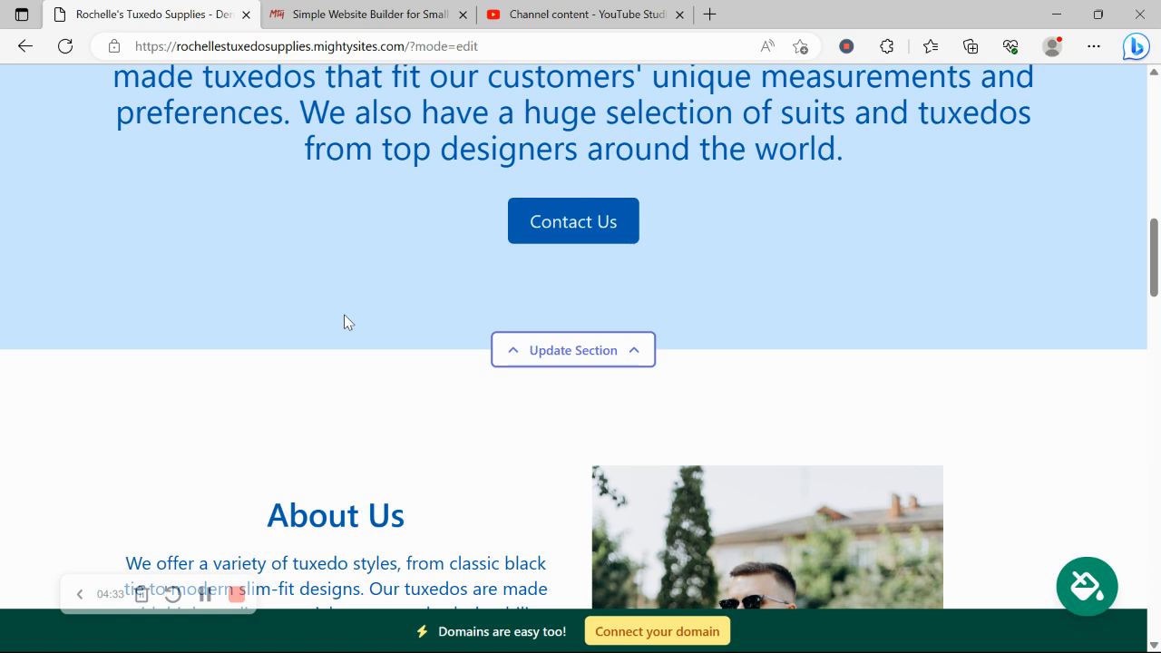
# Scroll to the blue address section near the bottom and open its Update Section form.
pyautogui.scroll(-6, 344, 313)
pyautogui.scroll(-10, 346, 314)
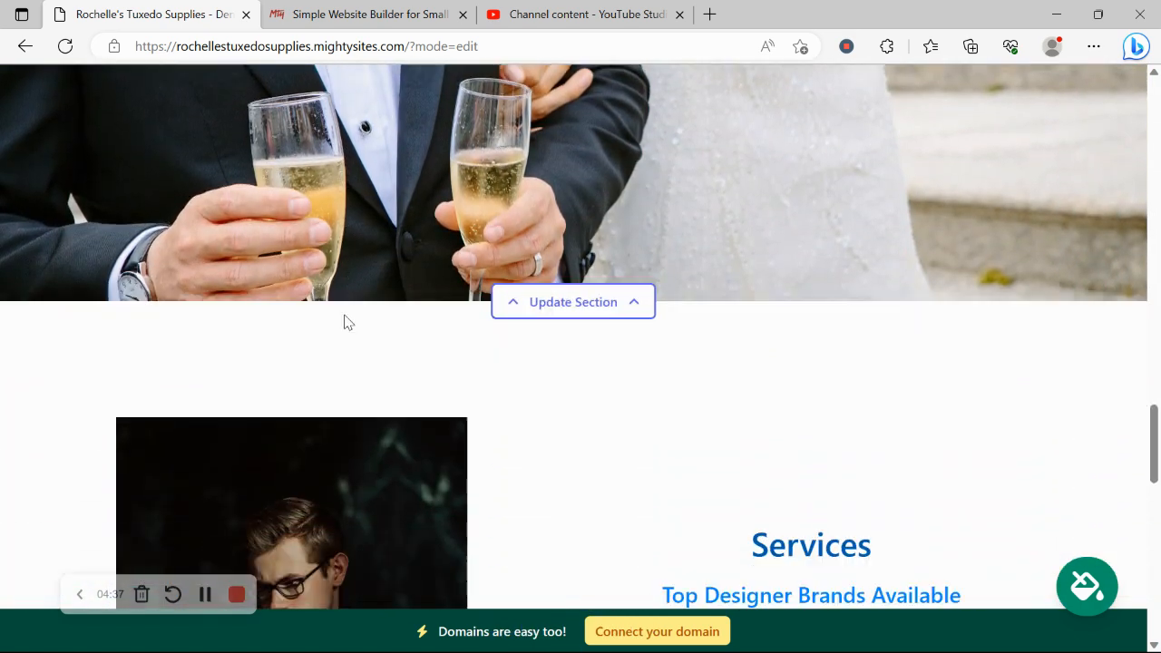
pyautogui.scroll(-9, 345, 322)
pyautogui.scroll(-5, 344, 322)
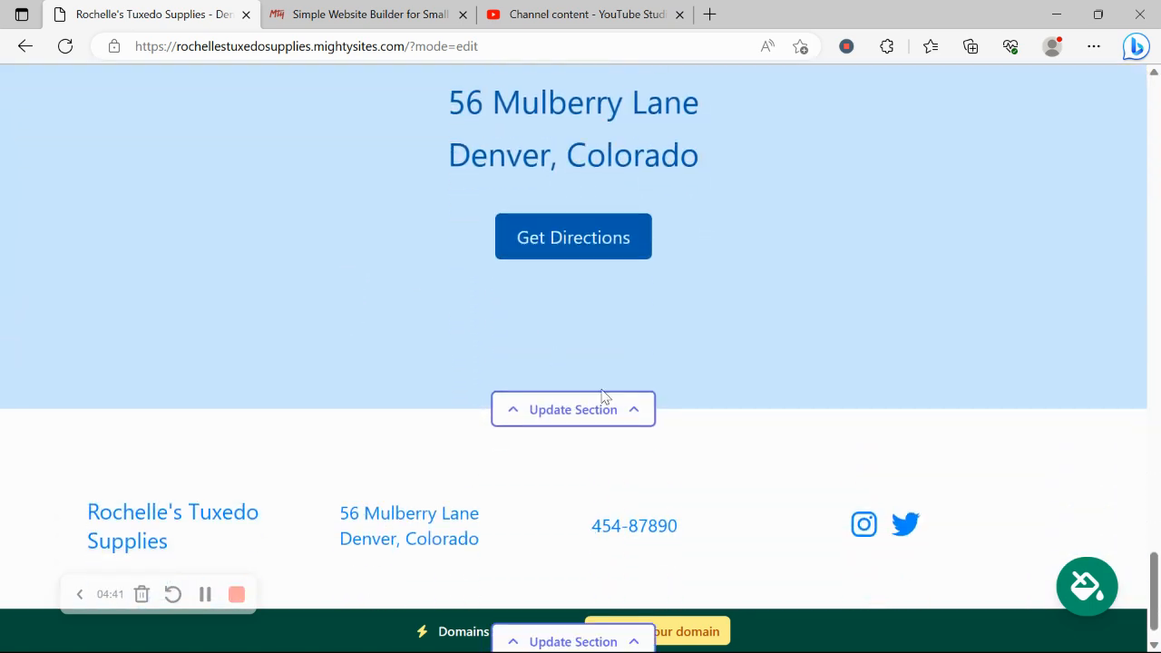
pyautogui.click(599, 403)
pyautogui.scroll(-2, 314, 197)
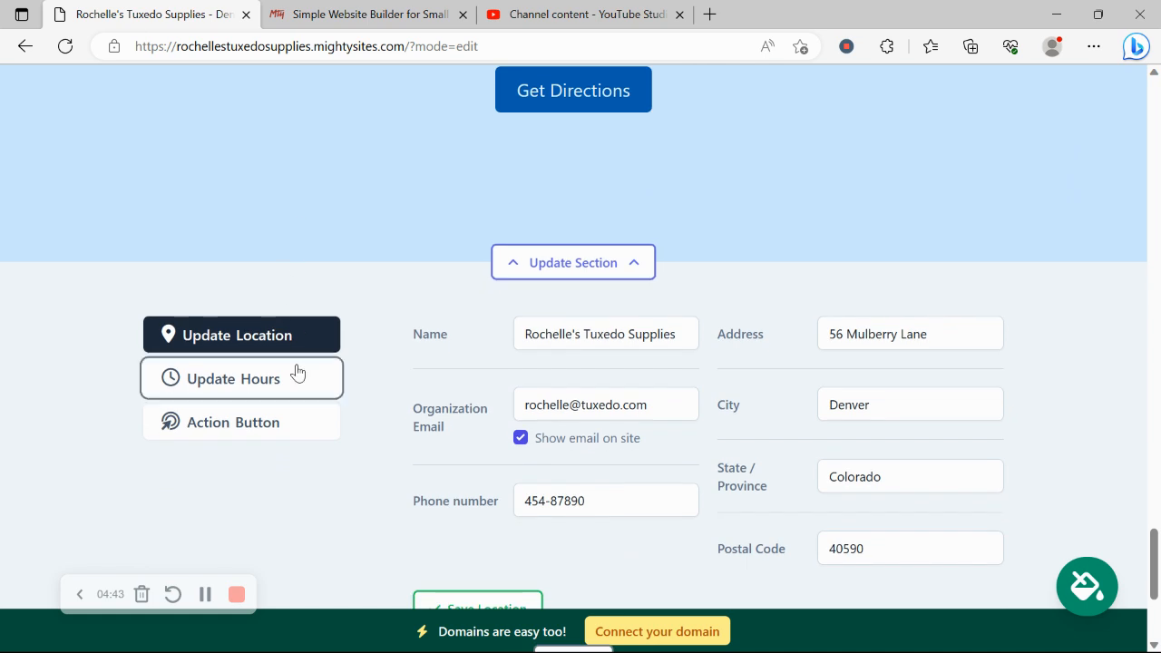
# Check that every day in the business hours list shows Closed, then go to Connect a Domain.
pyautogui.click(298, 372)
pyautogui.scroll(3, 299, 371)
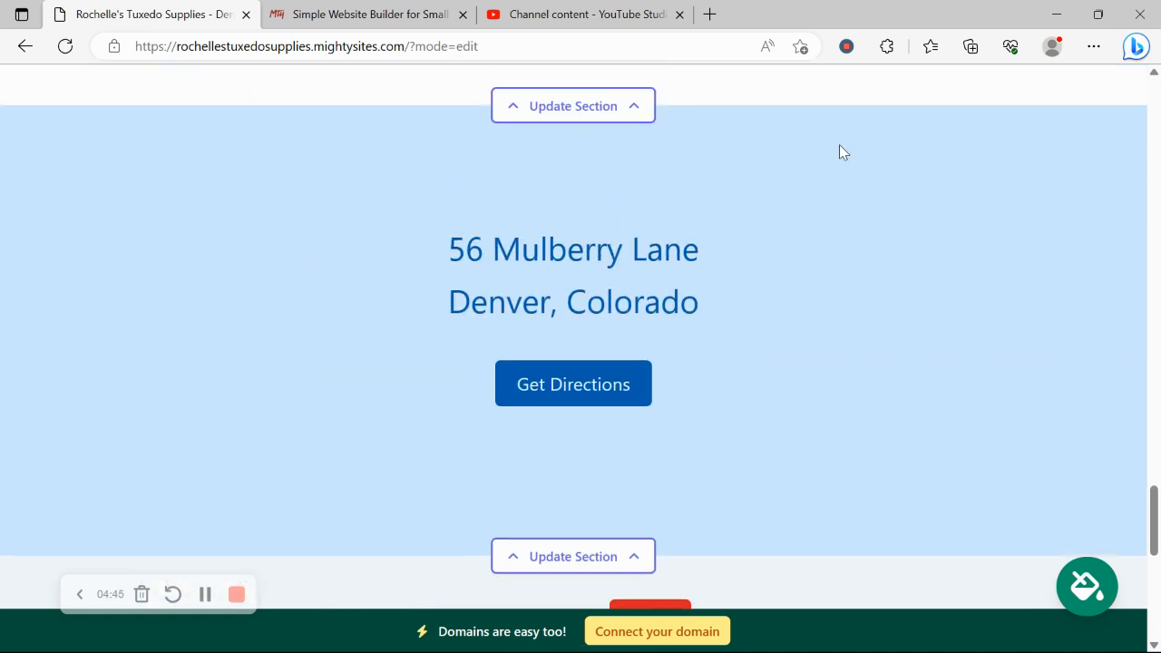
pyautogui.scroll(-5, 839, 152)
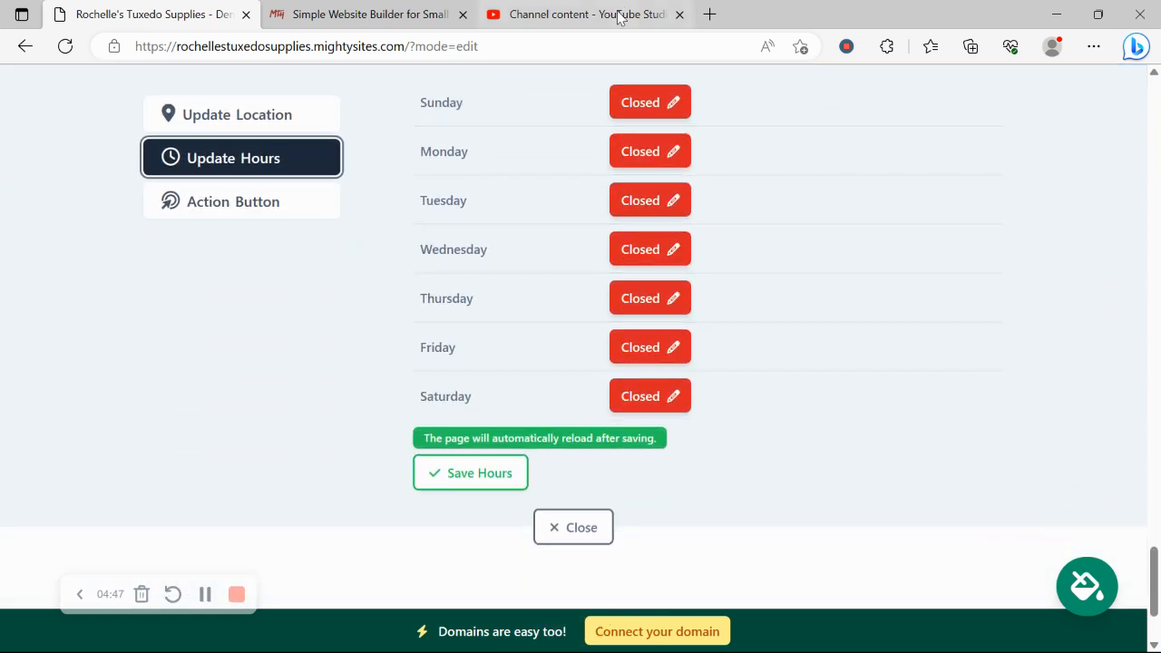
pyautogui.scroll(5, 656, 407)
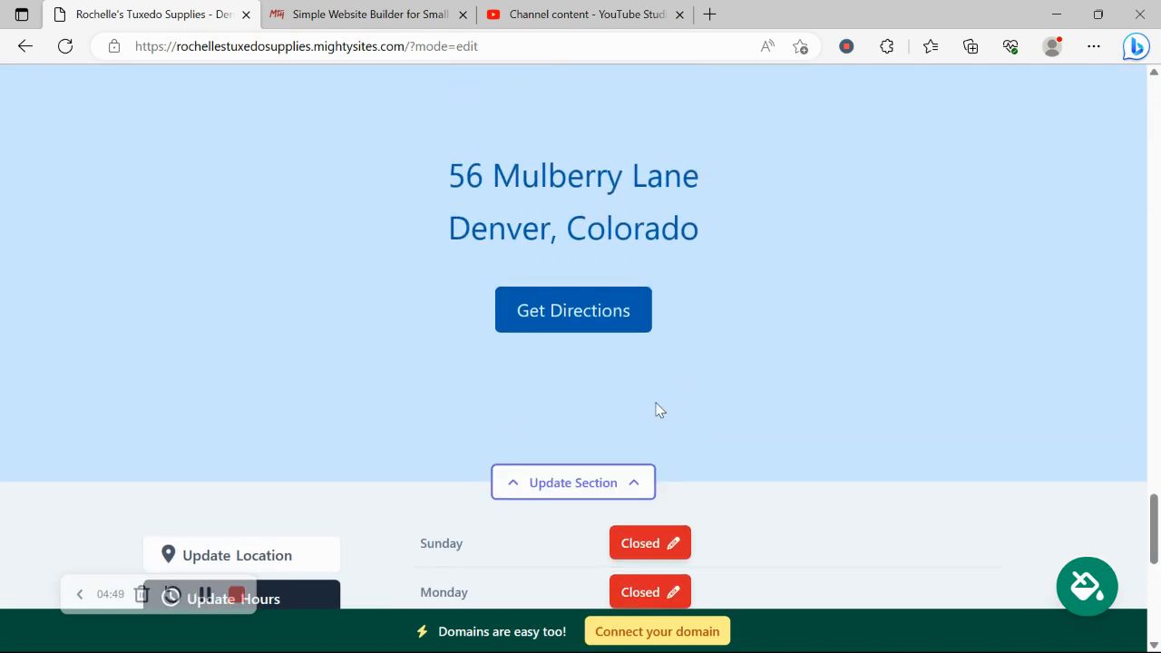
pyautogui.scroll(-6, 515, 77)
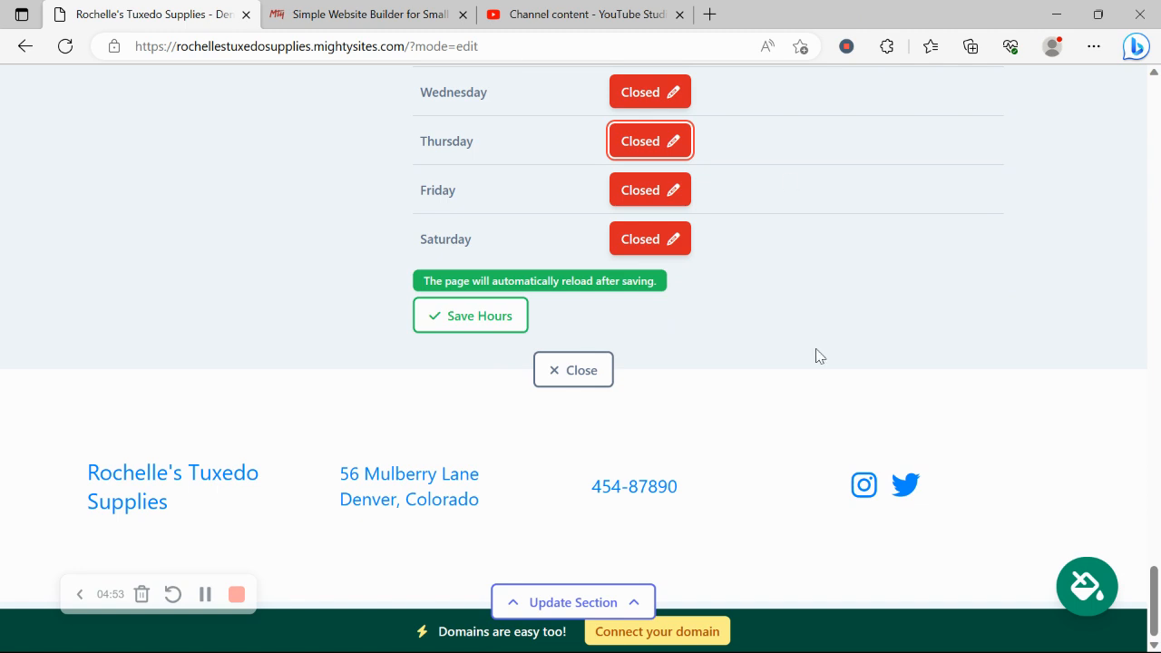
pyautogui.click(699, 627)
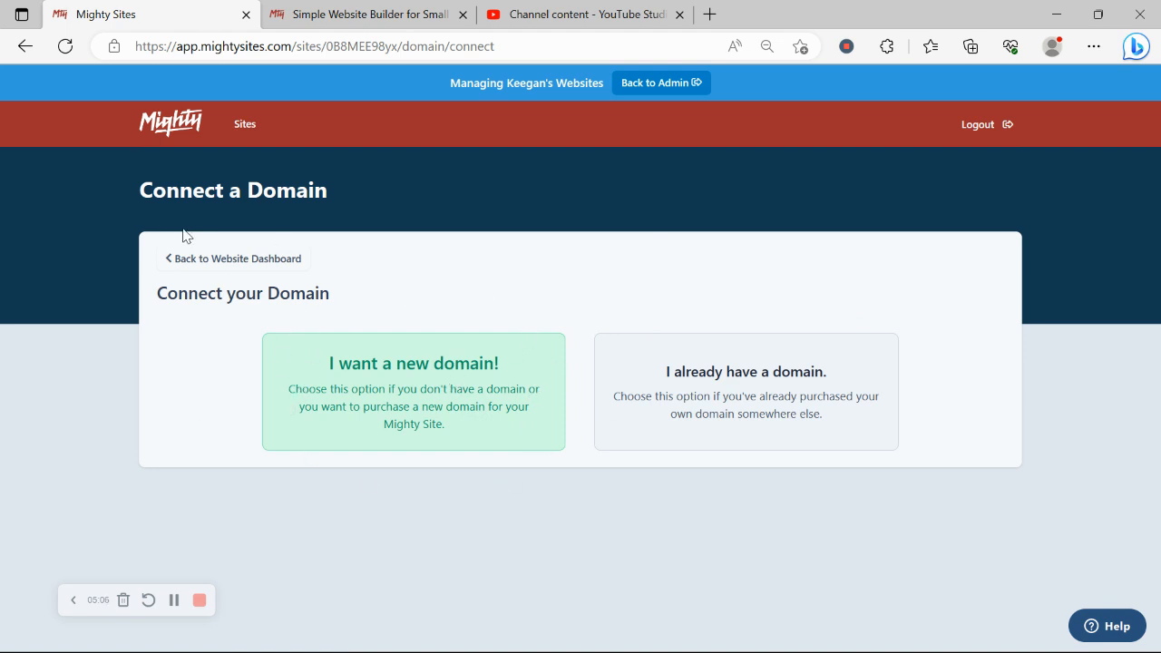
# Return to the website dashboard and view the live tuxedo site in a new tab.
pyautogui.click(250, 262)
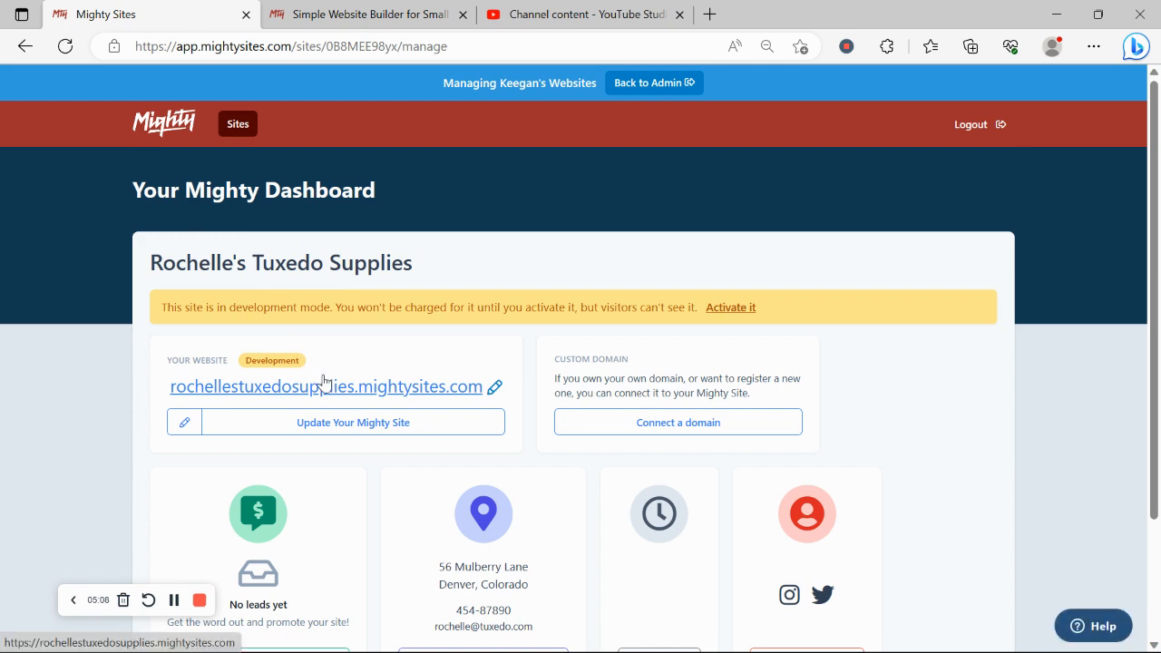
pyautogui.click(324, 381)
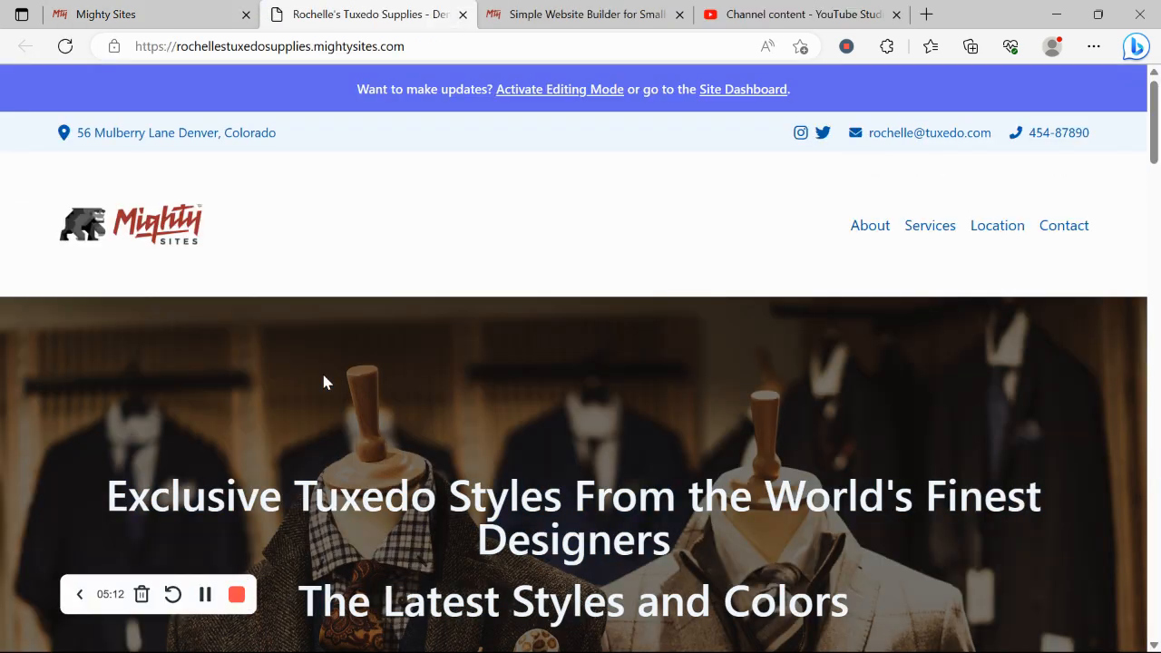
pyautogui.scroll(-3, 323, 376)
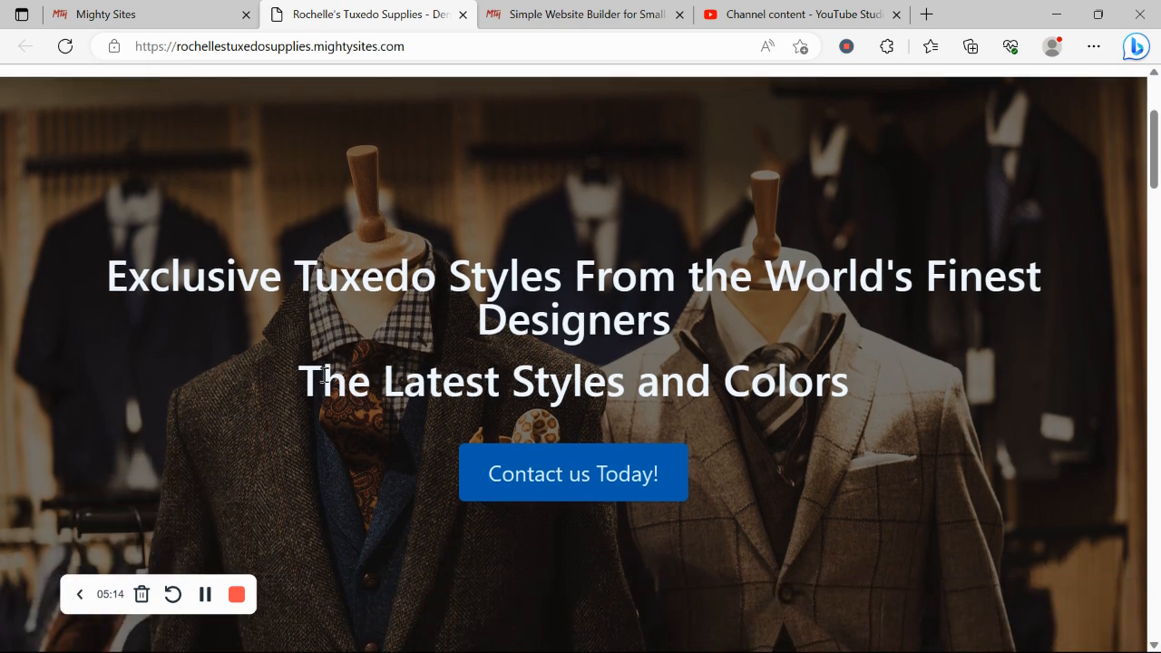